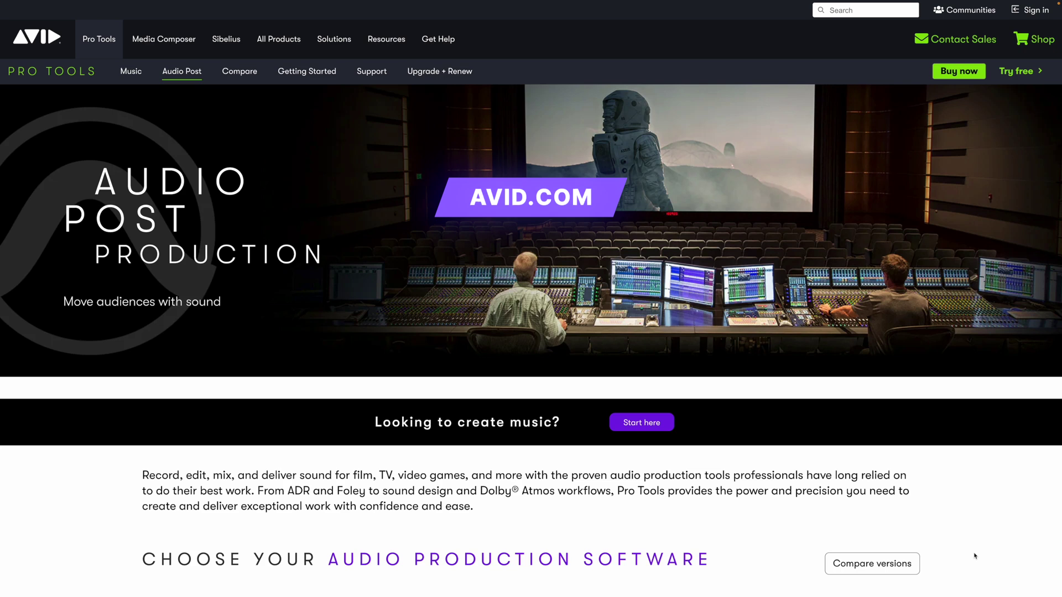
Step: Download one participant's MOTS 213 v2 track from Riverside as raw WAV audio
scroll(975, 556, down, 5)
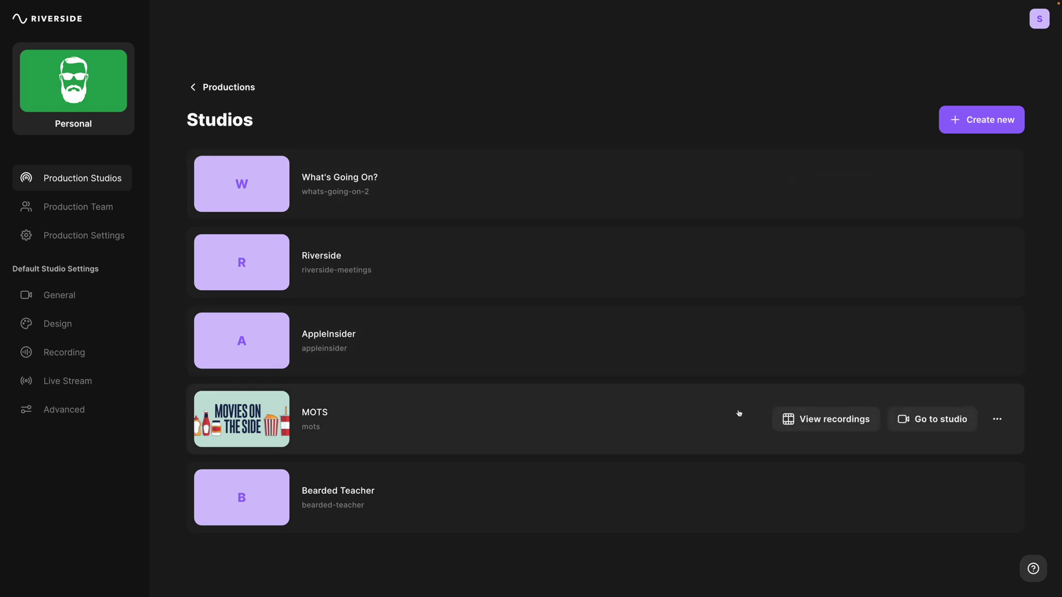
click(834, 419)
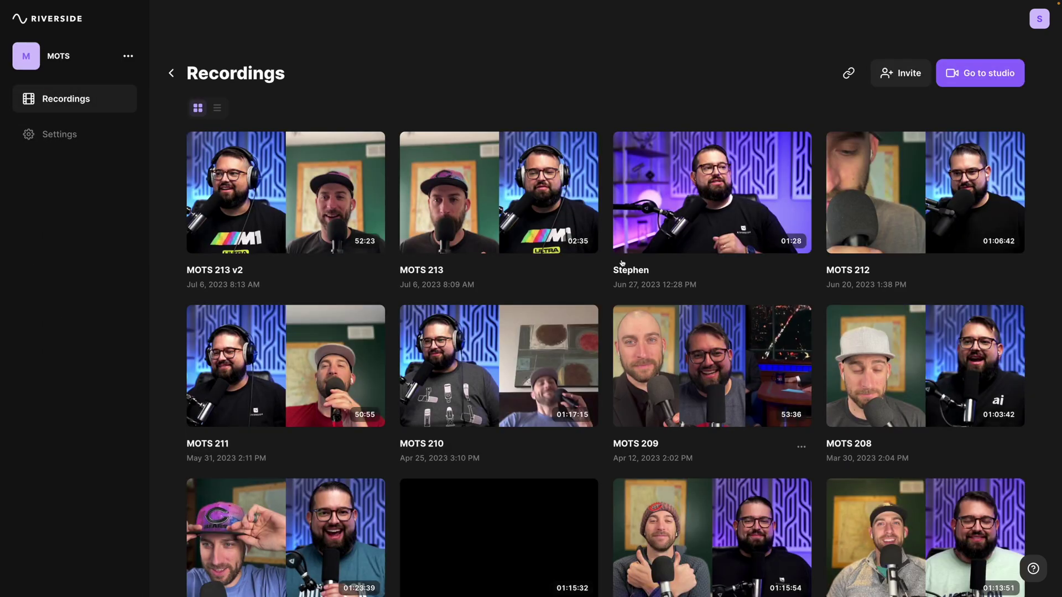
click(277, 222)
scroll(952, 268, down, 5)
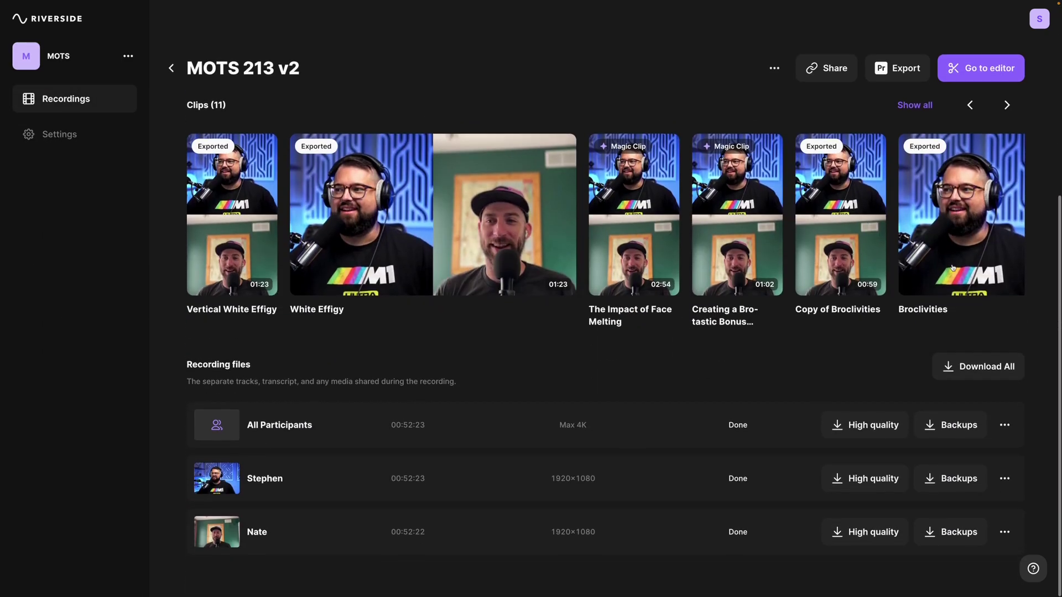
click(849, 487)
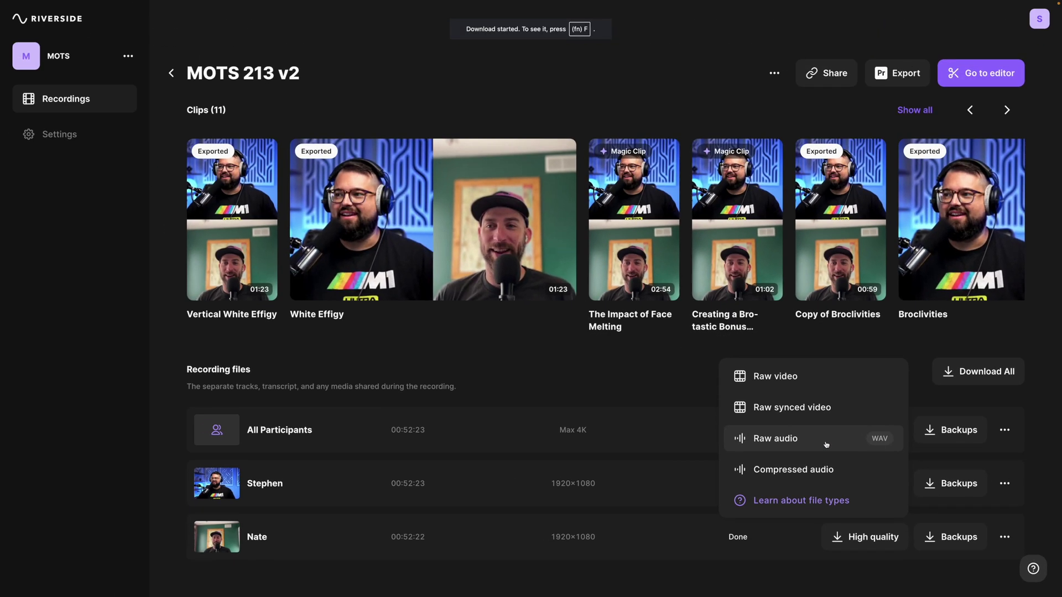
click(637, 257)
click(721, 378)
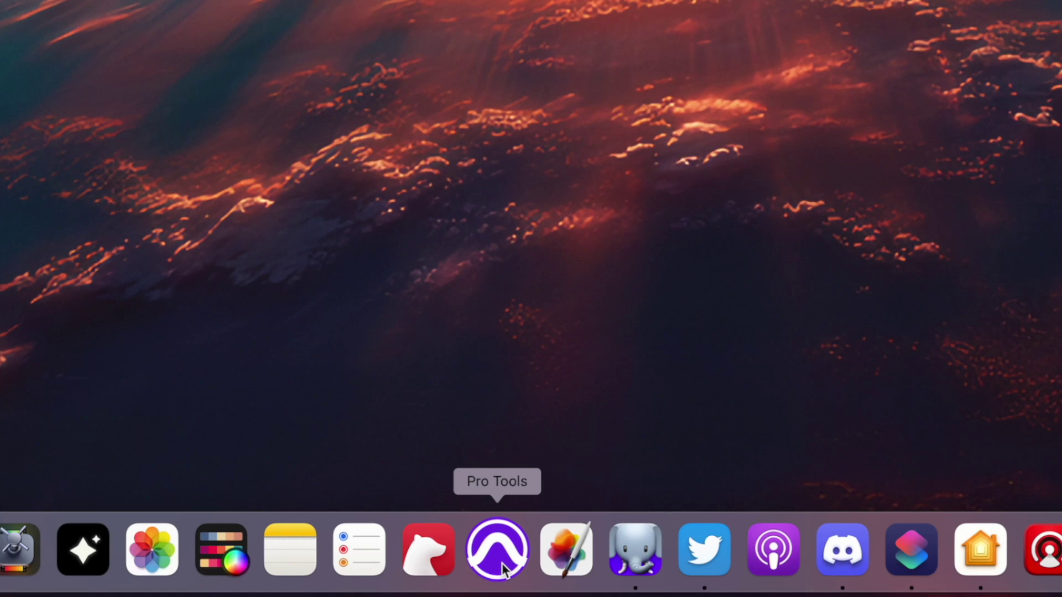
Step: Create the Podcasting 3 session from the Podcasting template, declining both warnings
click(498, 551)
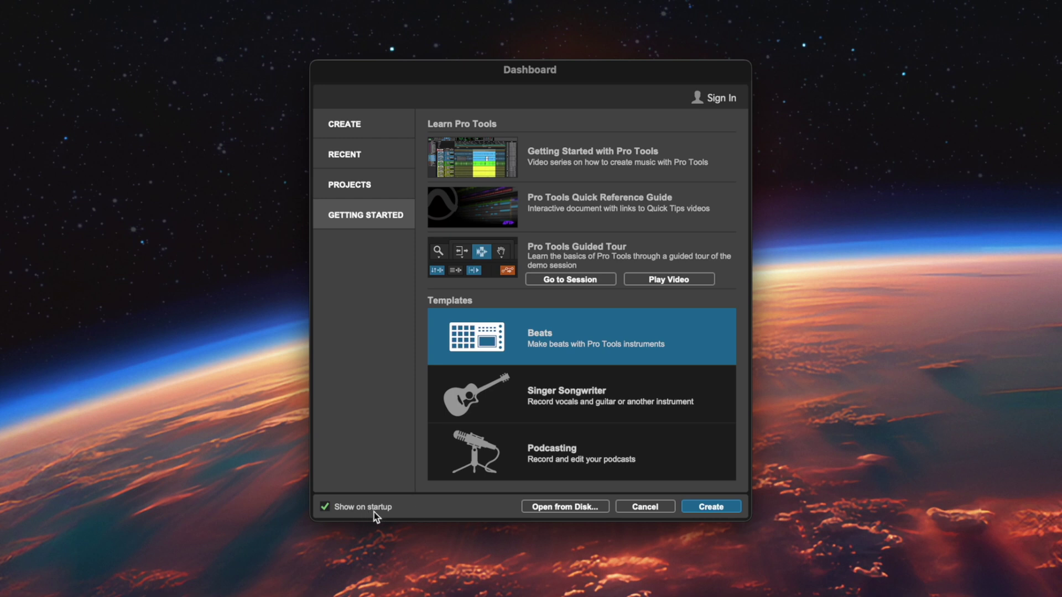
click(604, 457)
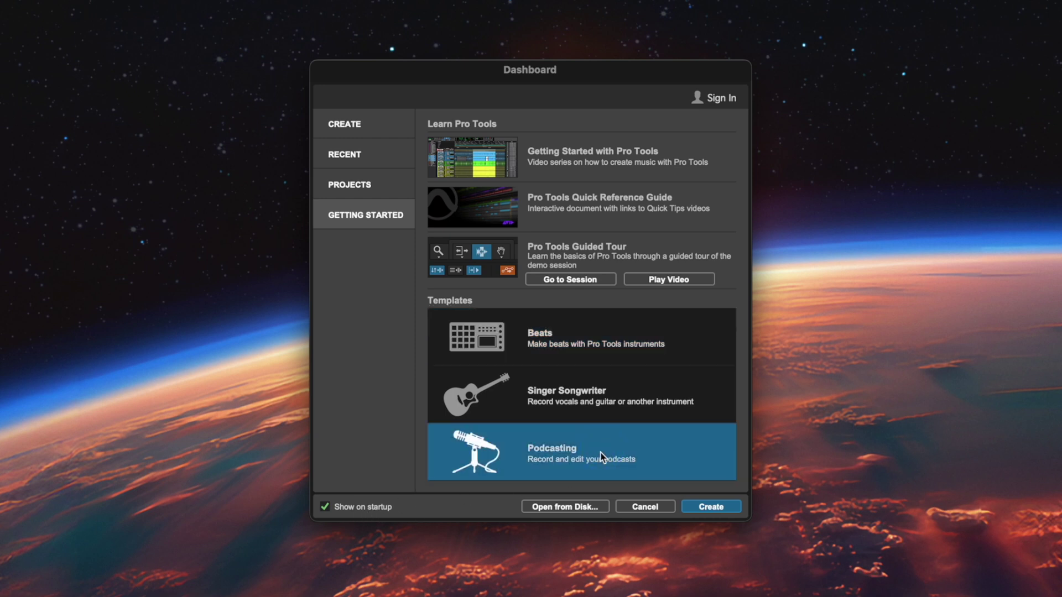
click(708, 508)
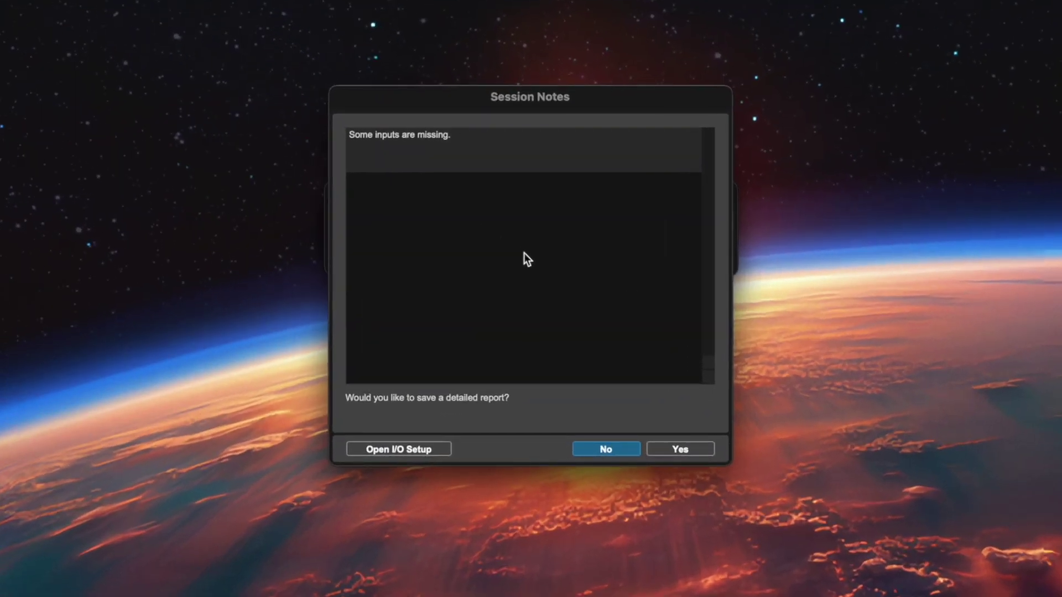
click(599, 450)
click(599, 450)
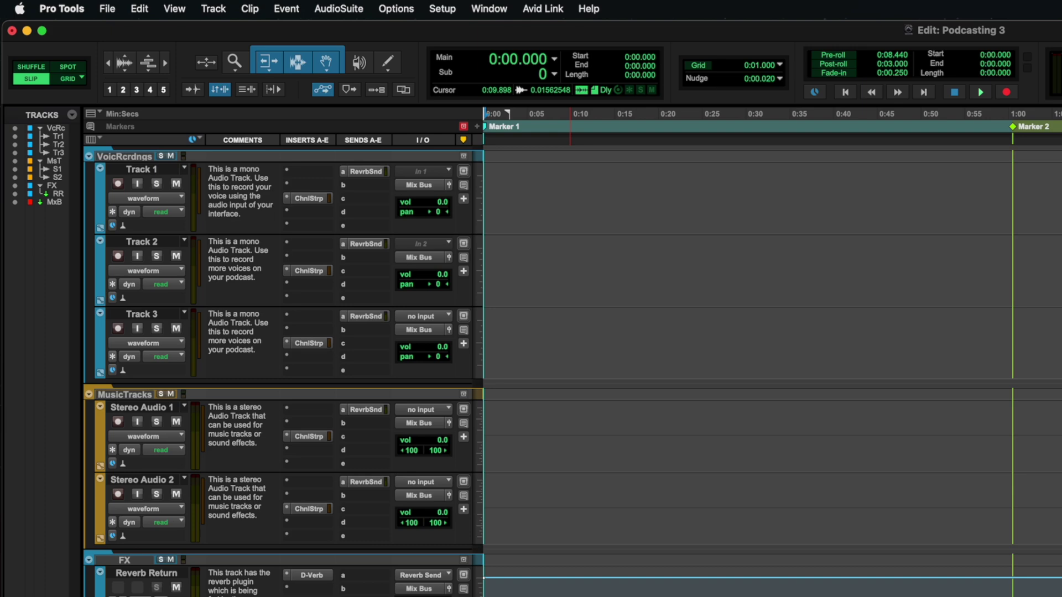
Step: Drag the _0008.wav recording from Downloads onto Track 1
key(super+Tab)
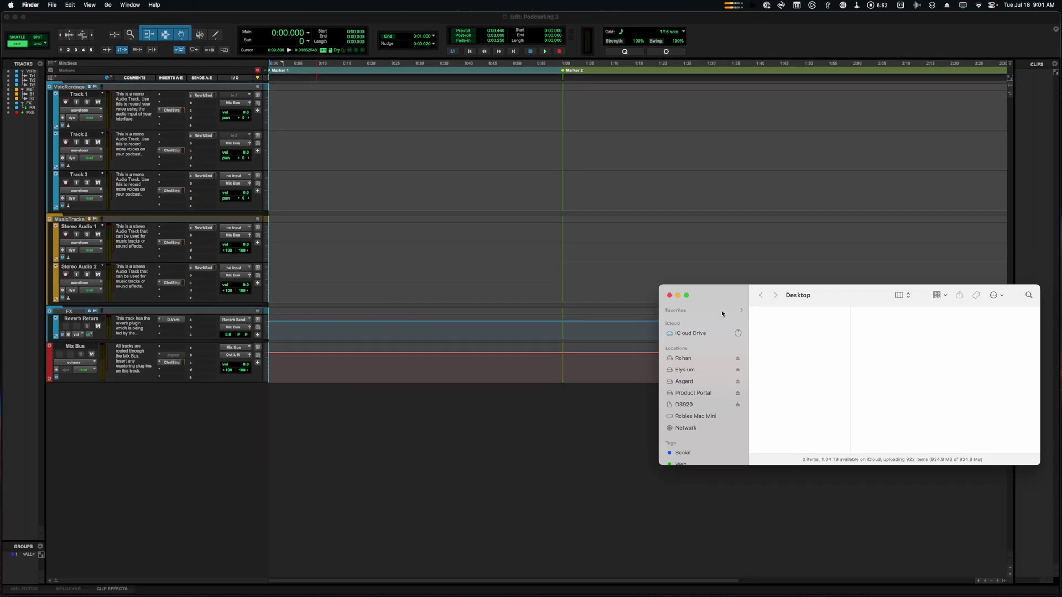
key(super+alt+l)
drag(719, 293, 530, 244)
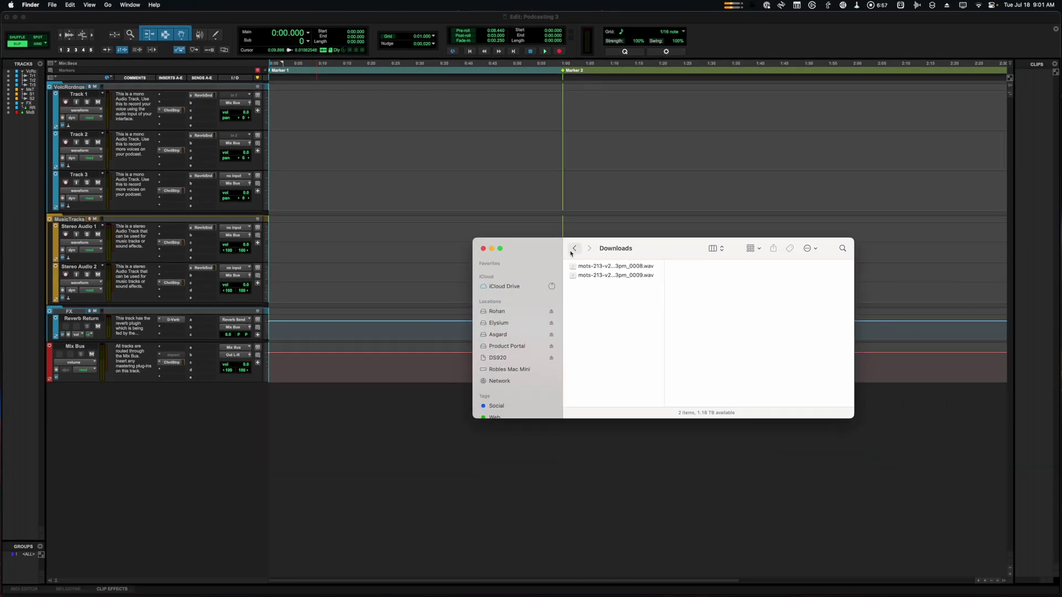
click(606, 267)
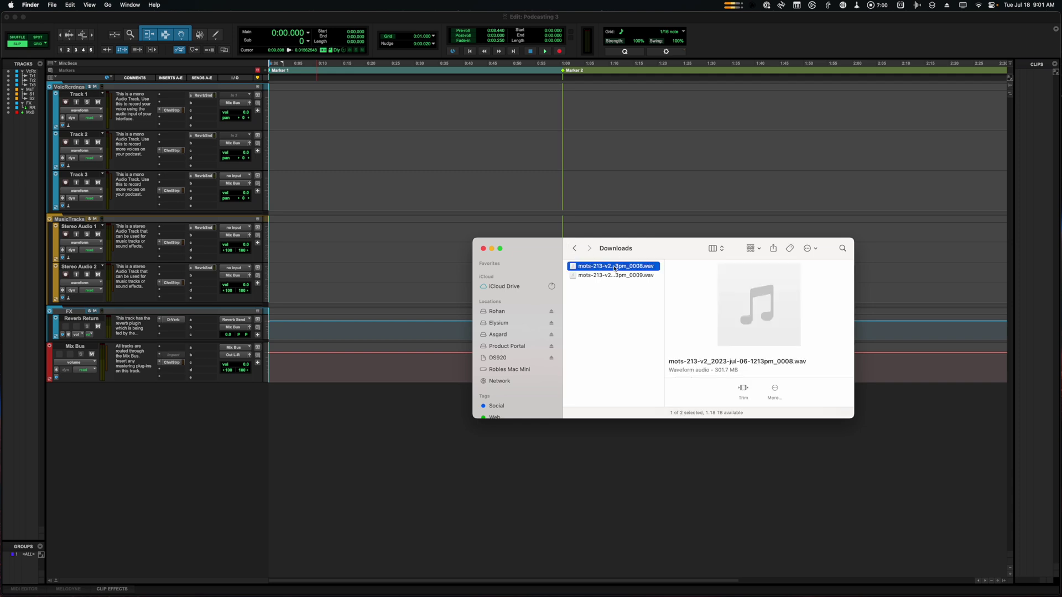
drag(615, 268, 359, 110)
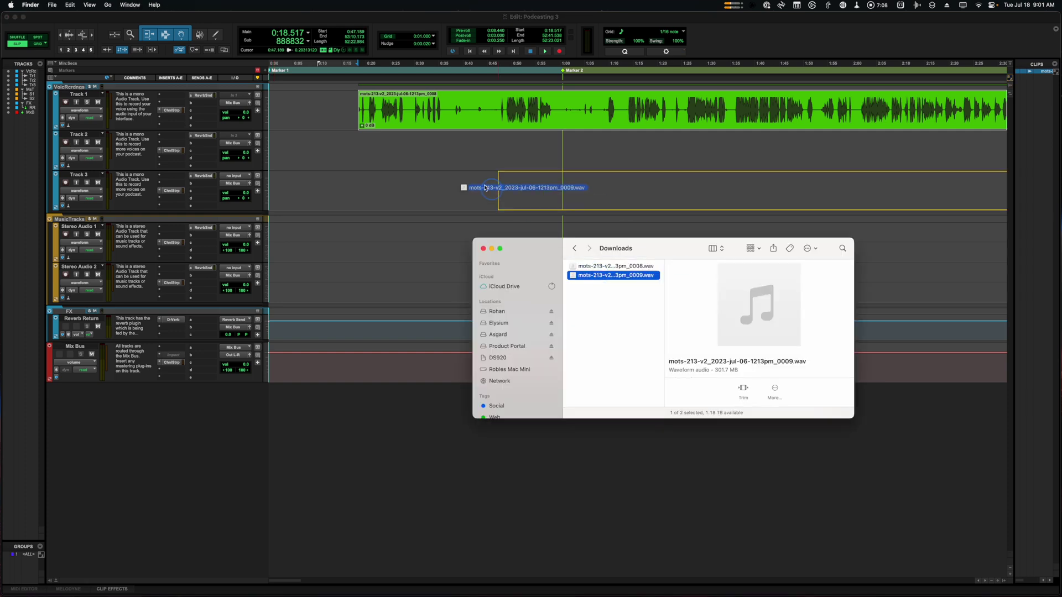
Step: Drag the _0009.wav recording onto Track 2 and select both clips
drag(492, 190, 358, 153)
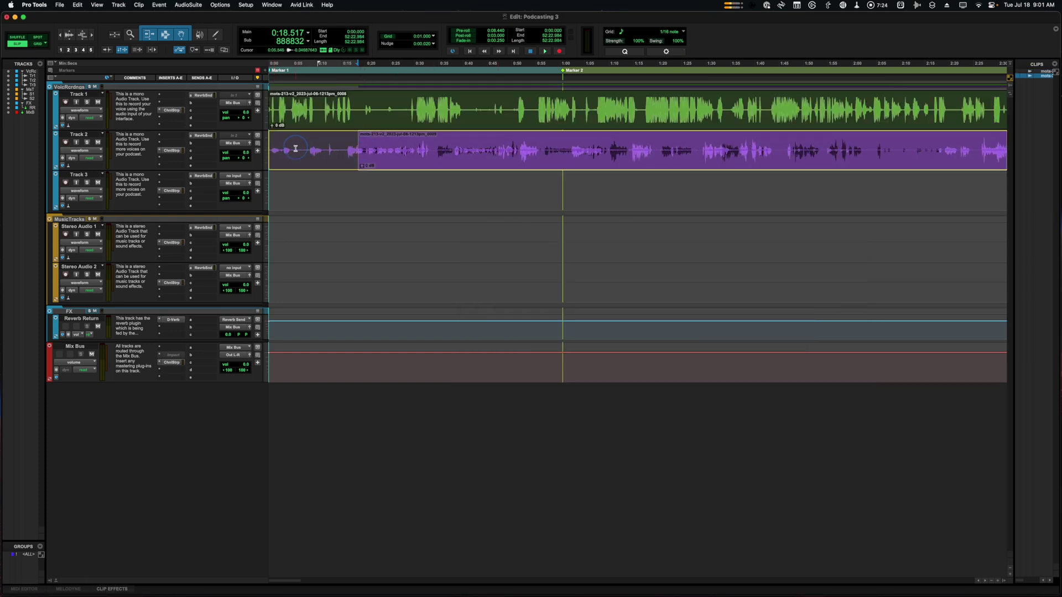
double_click(299, 147)
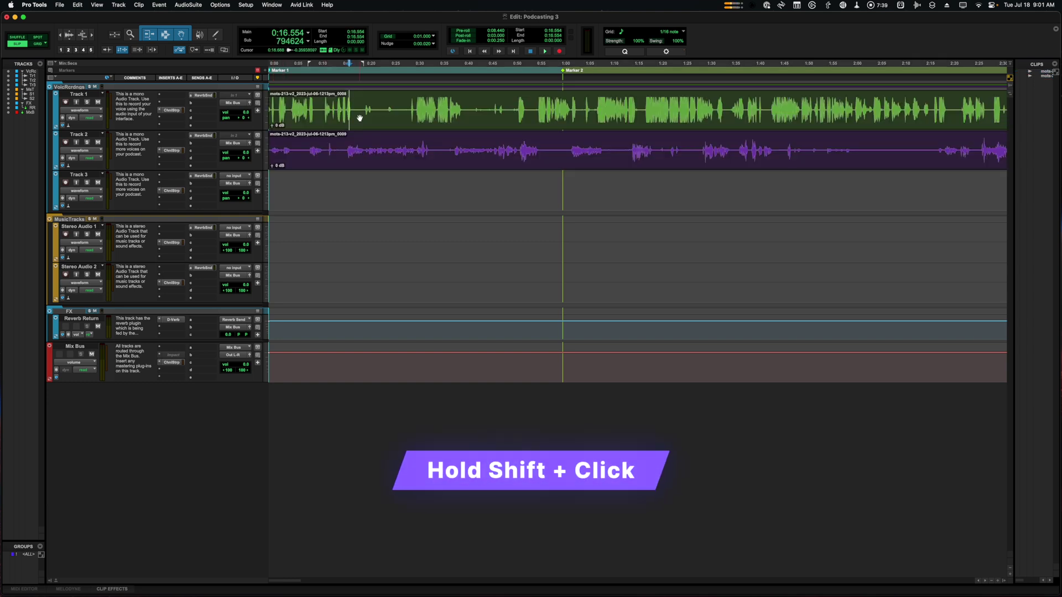
click(360, 117)
shift+click(336, 162)
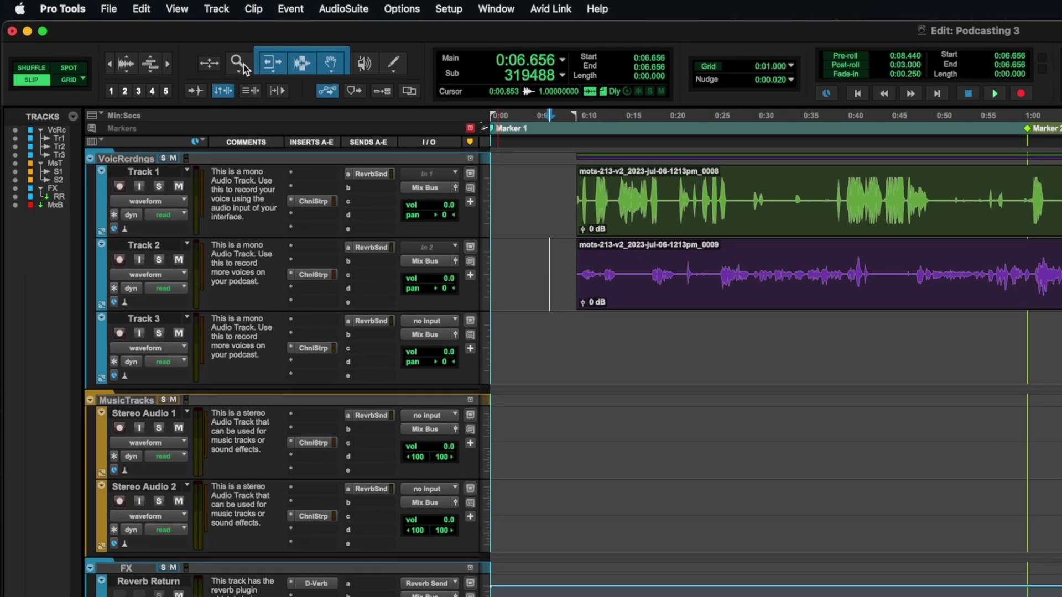
Step: Try sliding the Track 1 clip with the Grabber, then undo the move
click(333, 64)
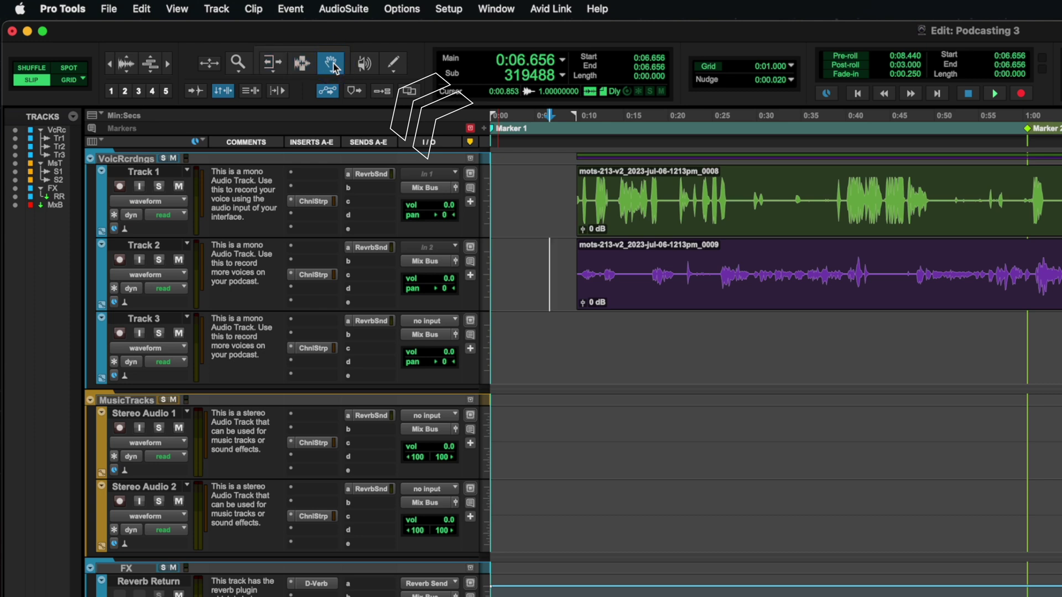
drag(821, 185, 791, 186)
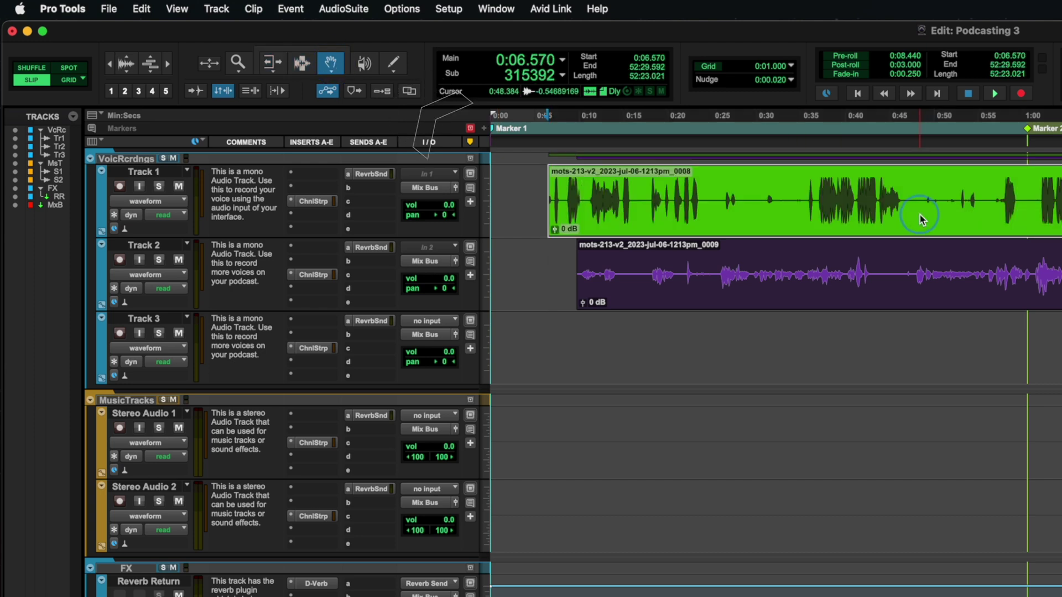
drag(920, 220, 989, 219)
key(super+z)
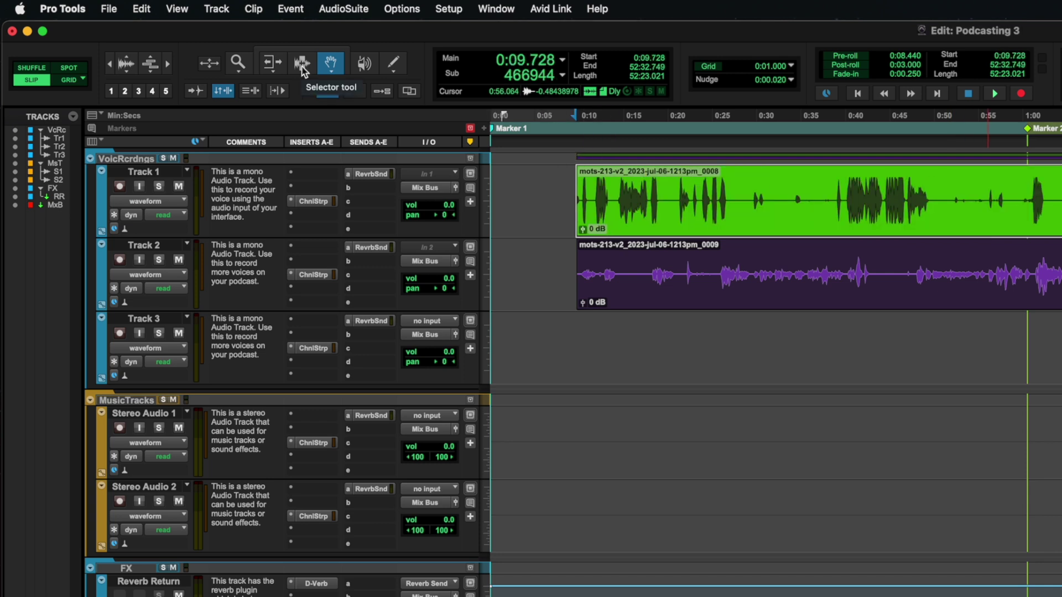
Step: Select 0:50.688–0:55.381 on the Track 1 clip and delete it
click(302, 65)
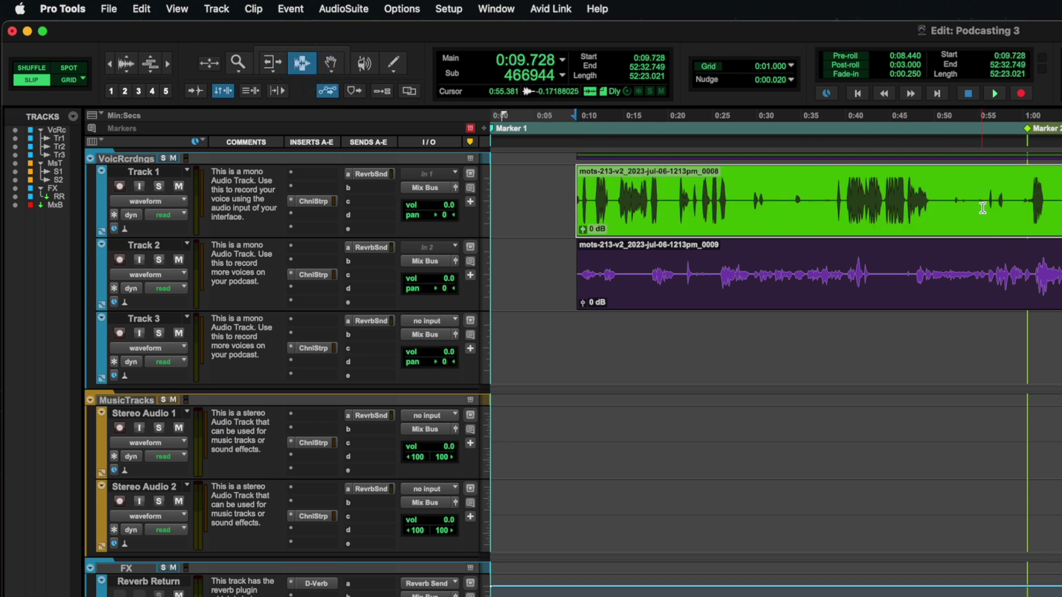
drag(982, 208, 940, 204)
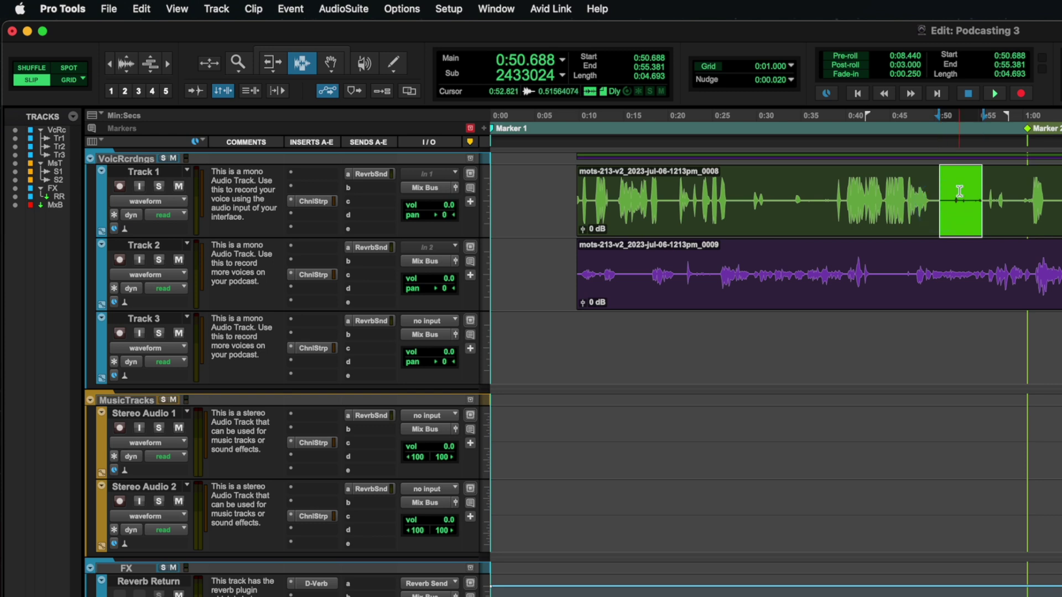
key(Delete)
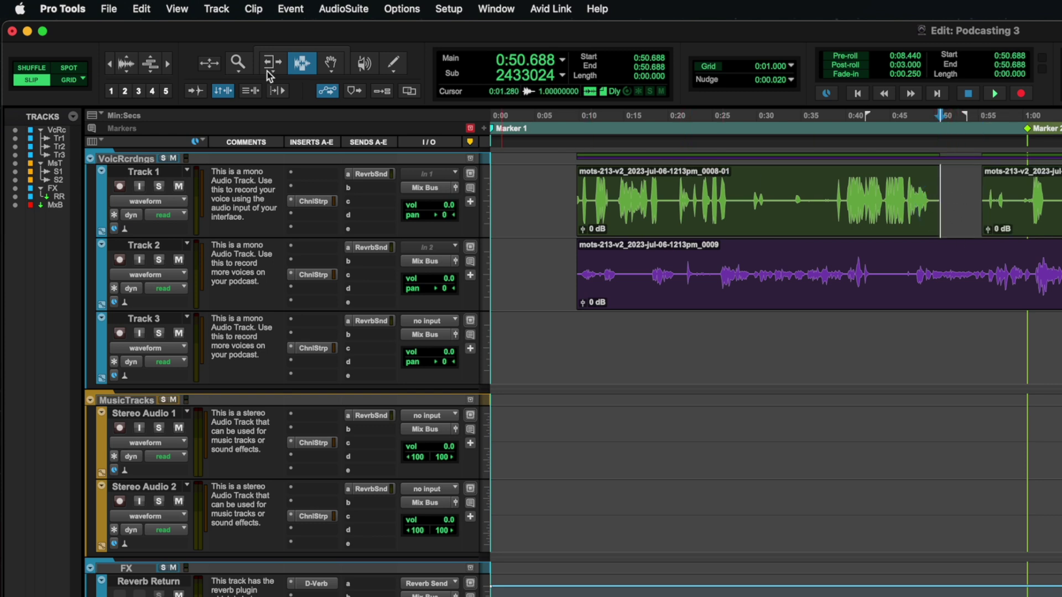
click(244, 68)
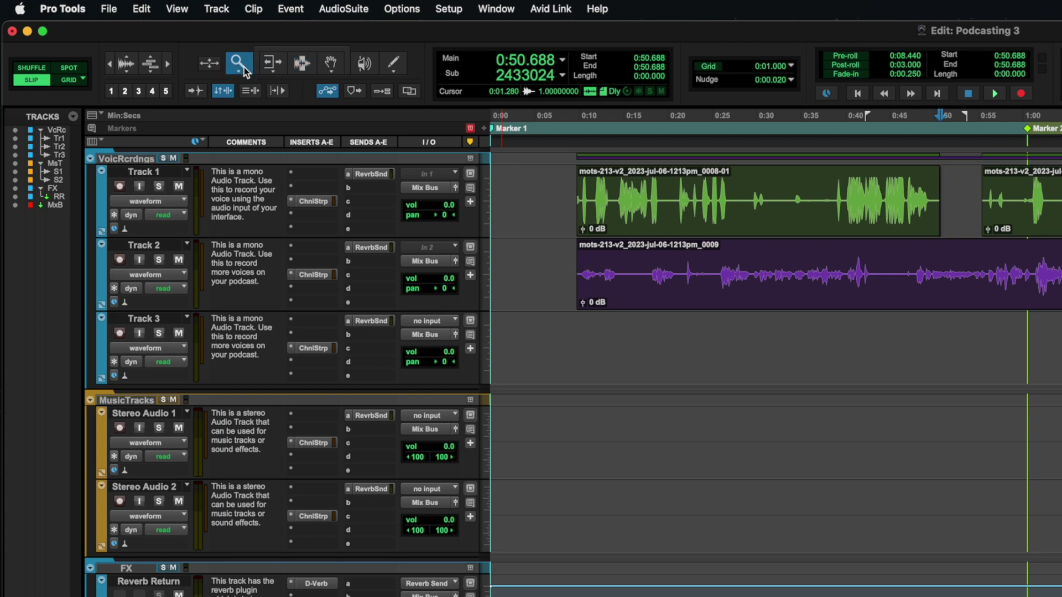
Step: Zoom into the timeline start, then zoom out until the whole 0–80:00 session fits
click(795, 182)
click(813, 207)
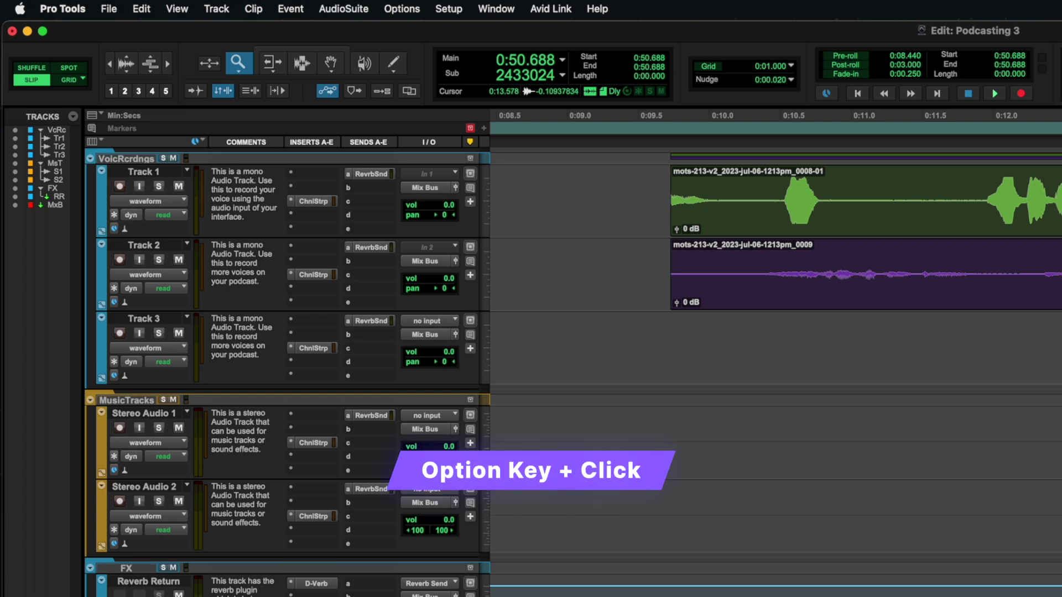
alt+click(682, 343)
alt+click(682, 343)
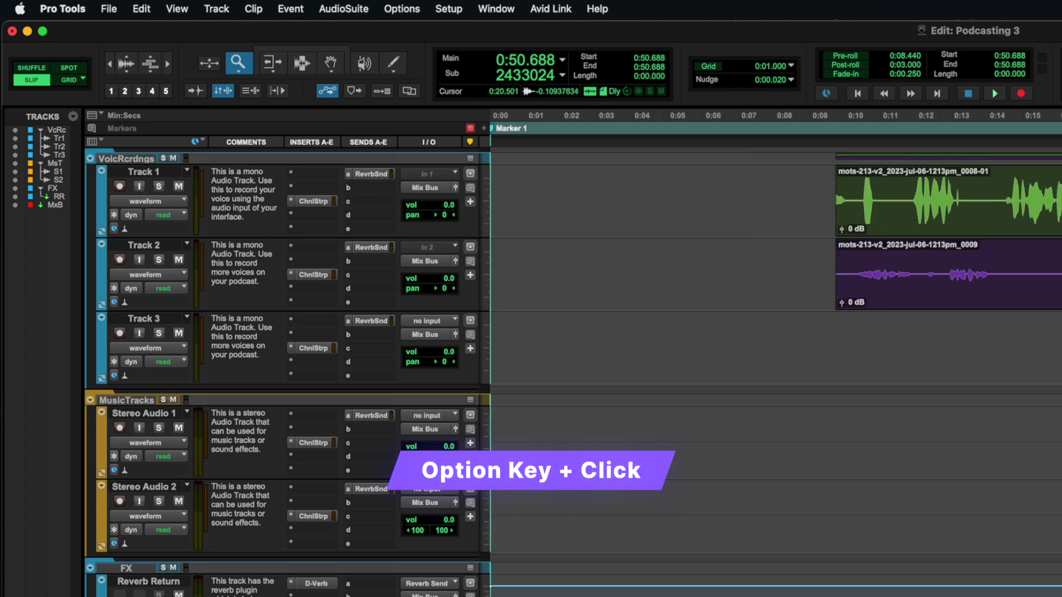
alt+click(682, 343)
alt+click(682, 343)
alt+click(1061, 204)
alt+click(1061, 204)
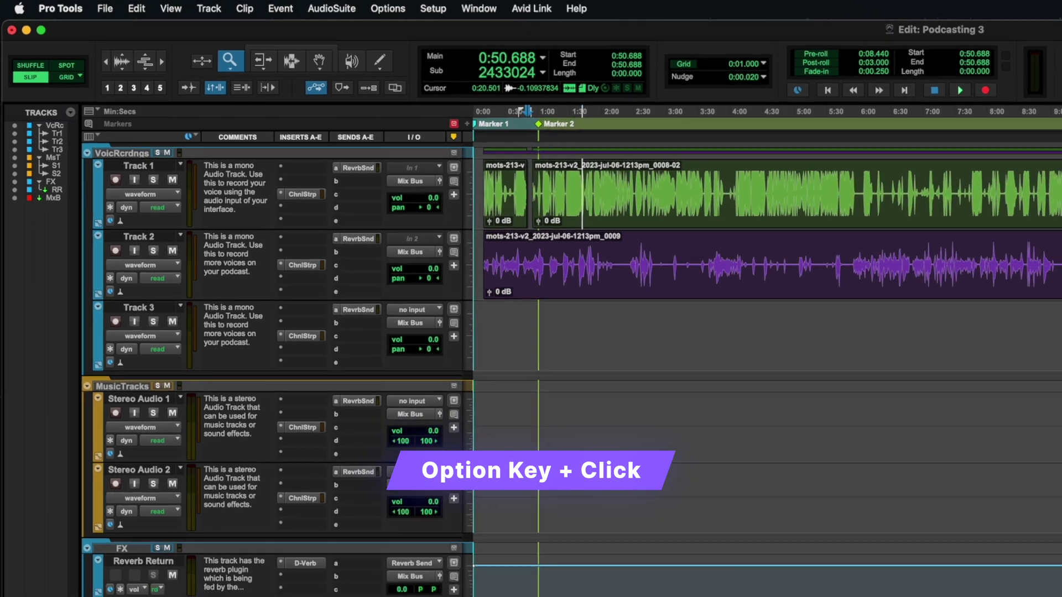
alt+click(1061, 204)
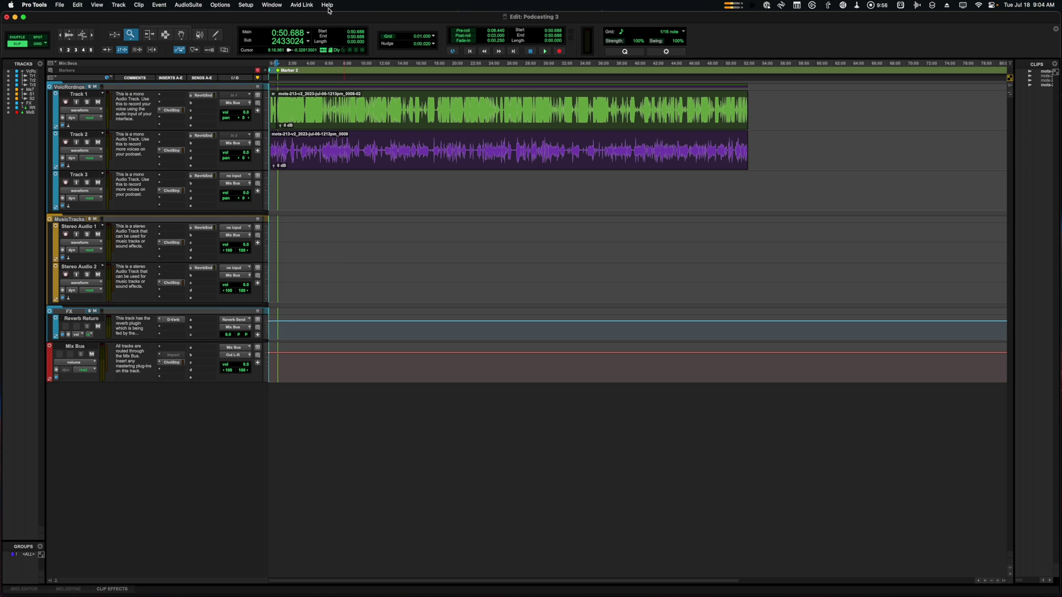
Step: Open the Keyboard Shortcuts list by searching 'keyb' in Help
click(327, 5)
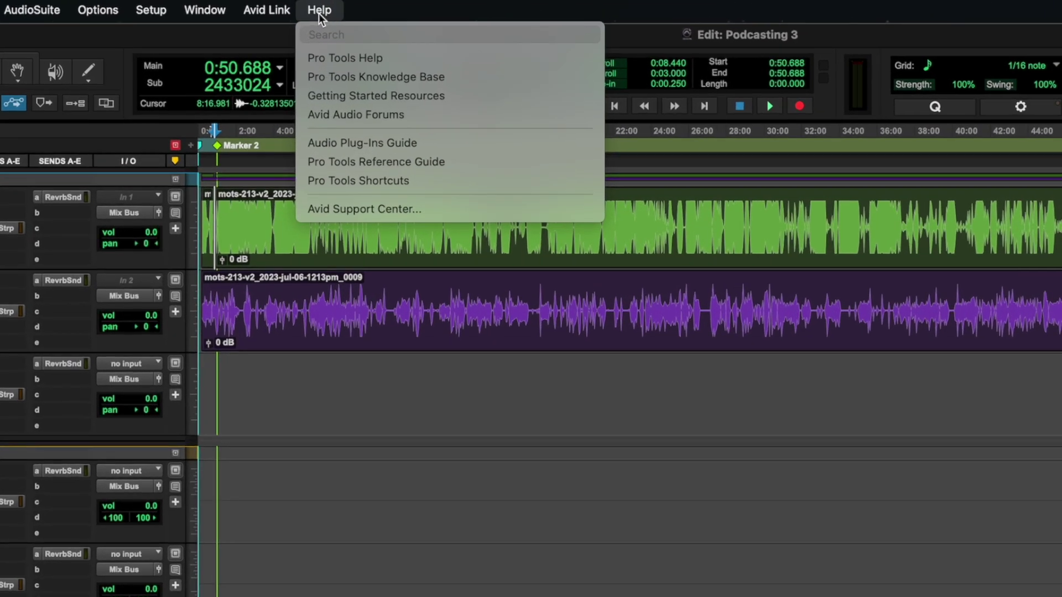
text(keyb)
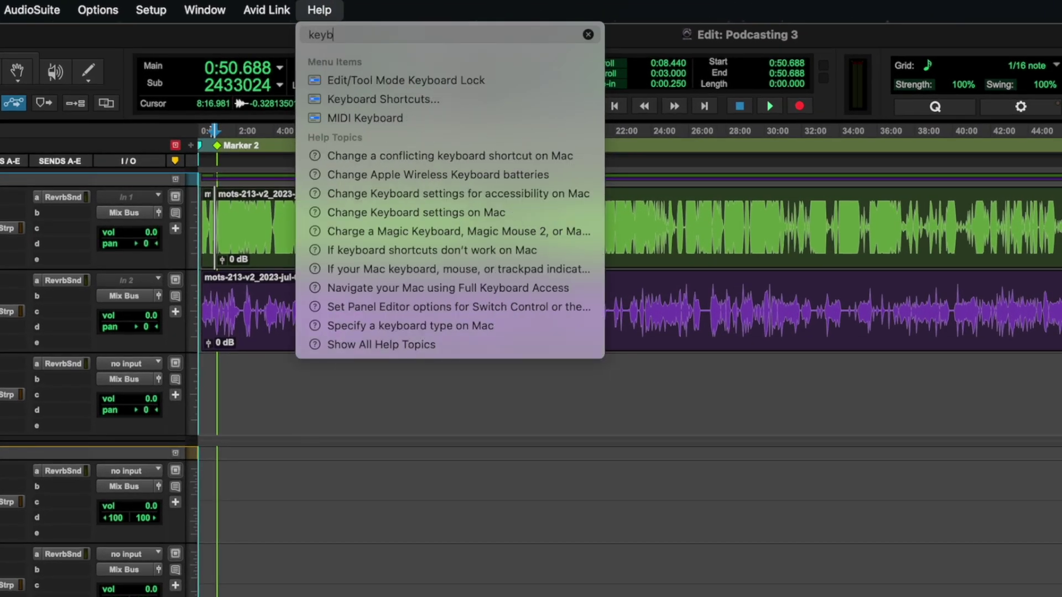
click(385, 107)
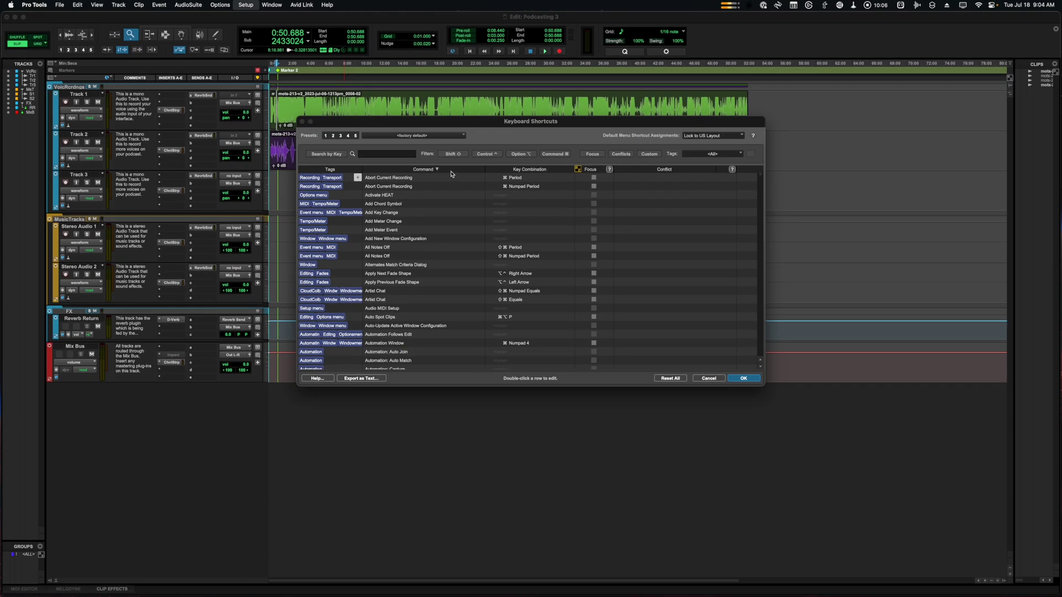
scroll(394, 201, down, 10)
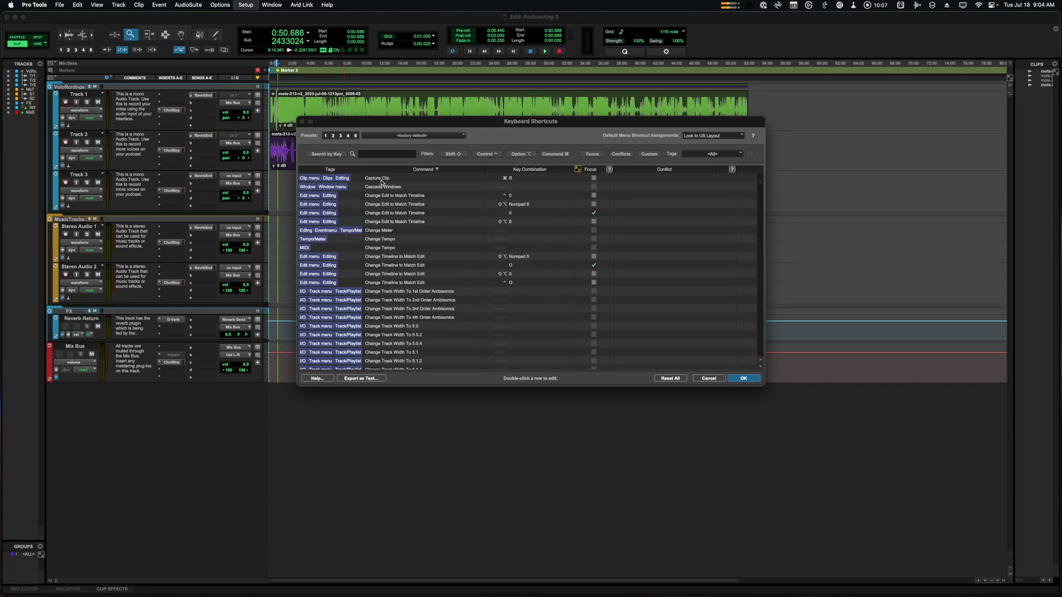
scroll(394, 201, up, 10)
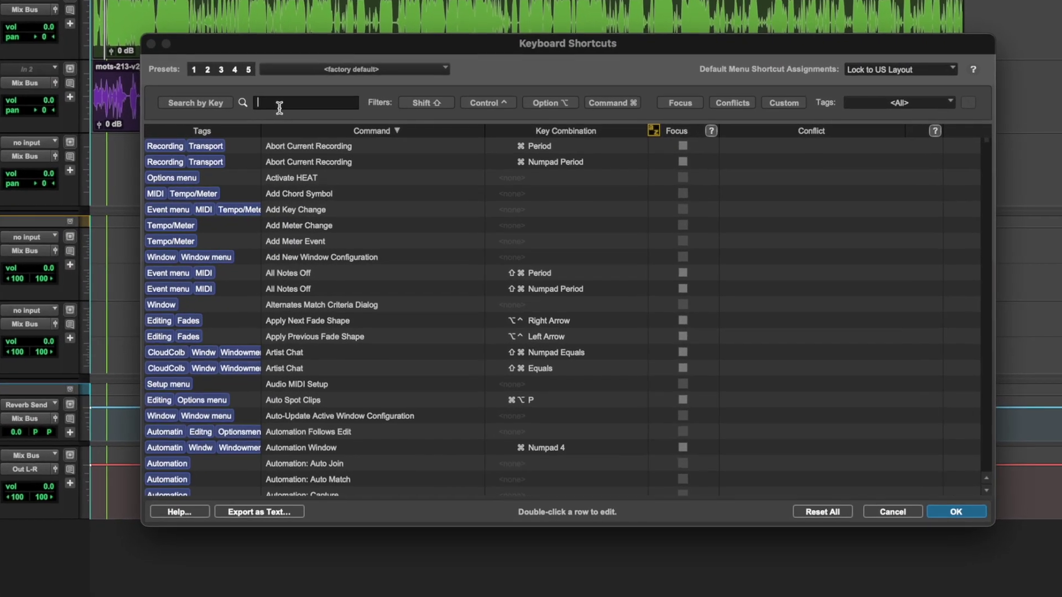
Step: Search the shortcuts for 'grabber' and then 'selector tool'
text(gr)
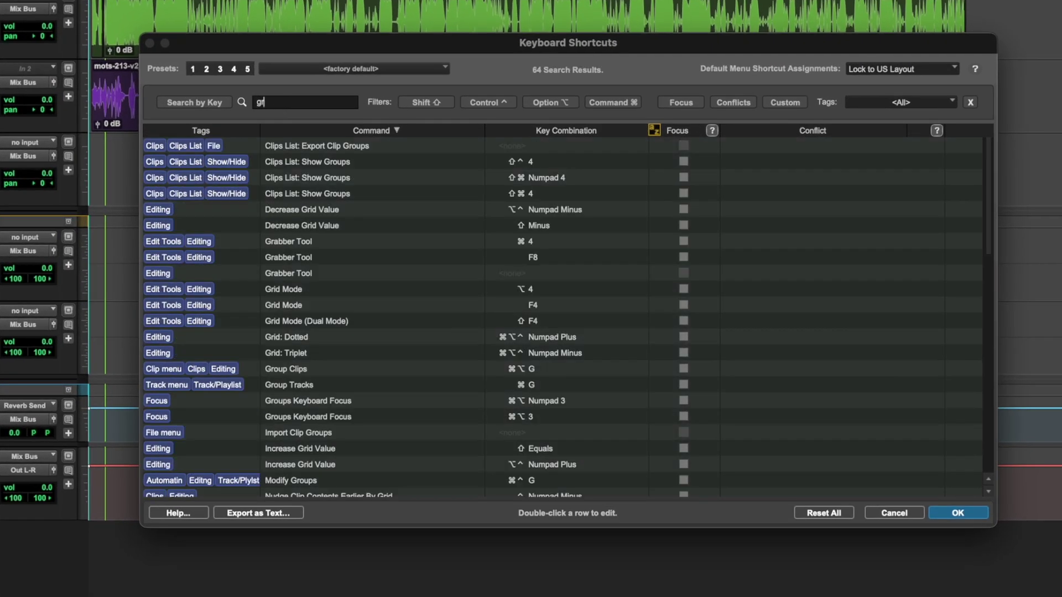
text(abb)
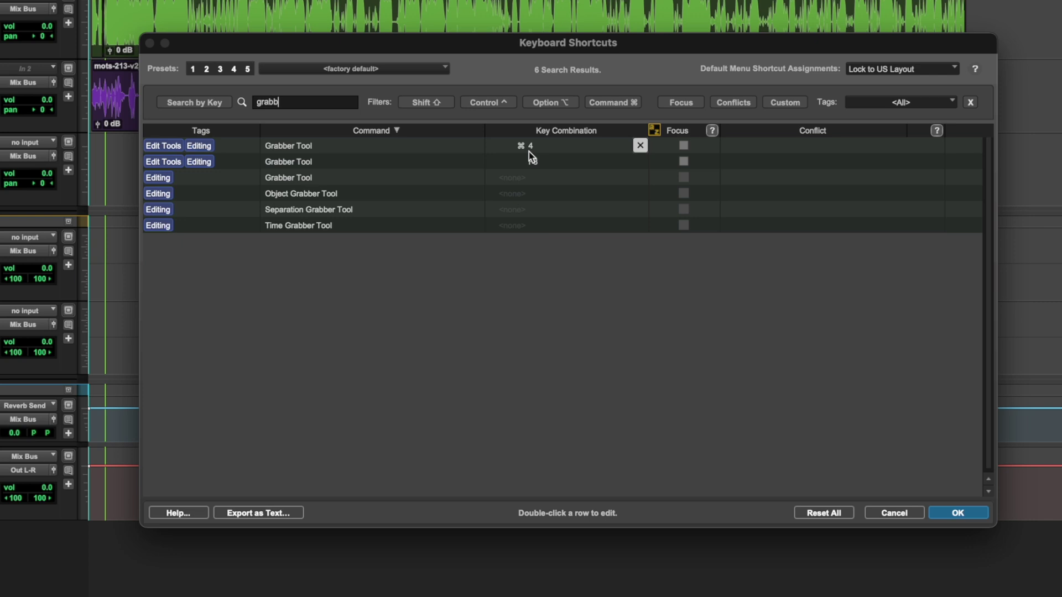
key(BackSpace)
key(BackSpace)
key(BackSpace)
key(BackSpace)
key(BackSpace)
text(sele)
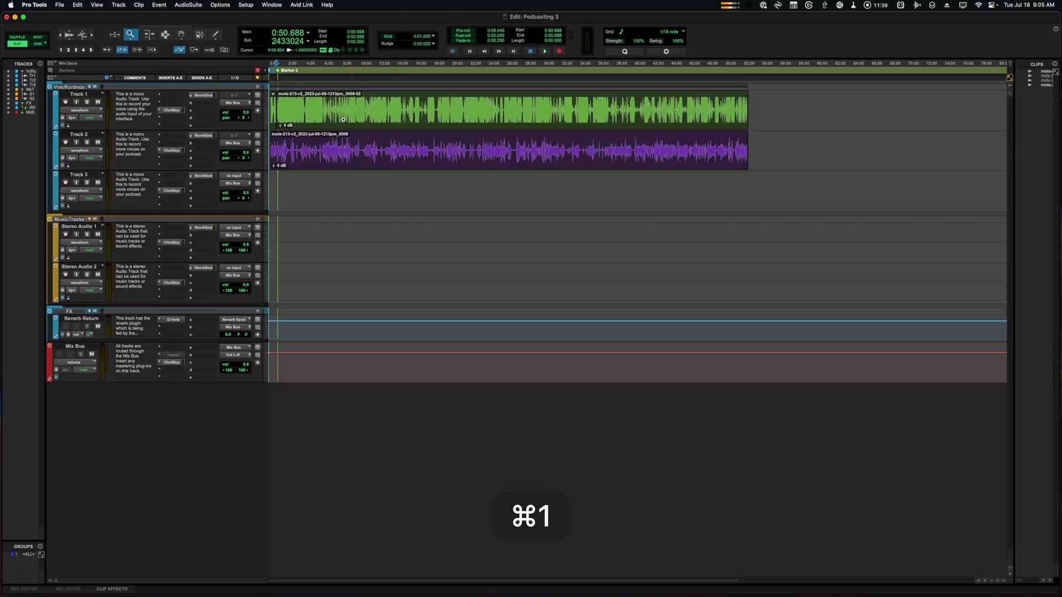
Step: Delete the 0:13.424–0:14.280 section from Track 1 with the Selector
click(287, 103)
click(356, 112)
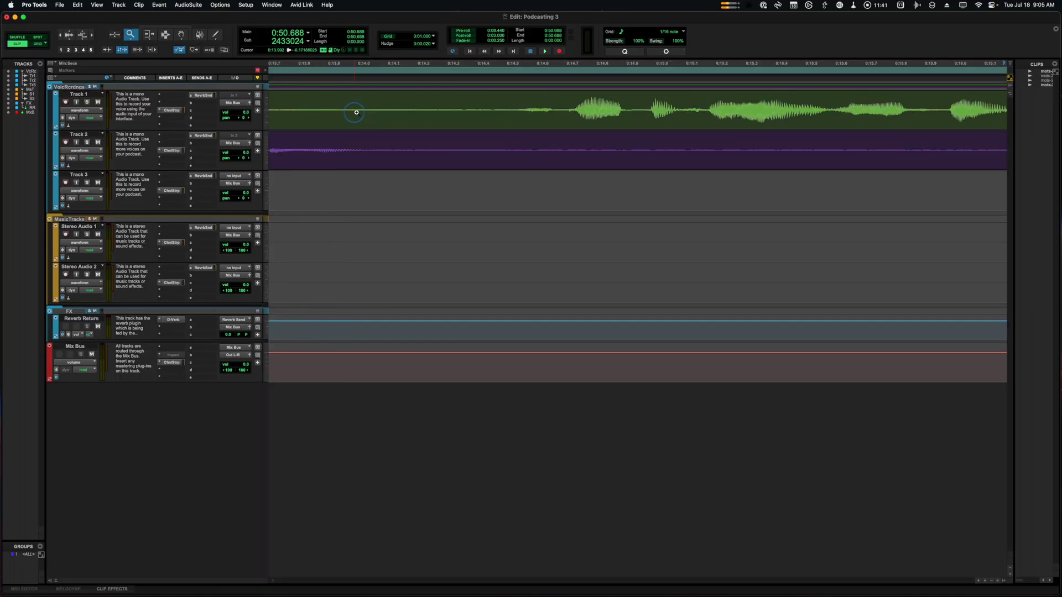
alt+click(420, 115)
alt+click(419, 115)
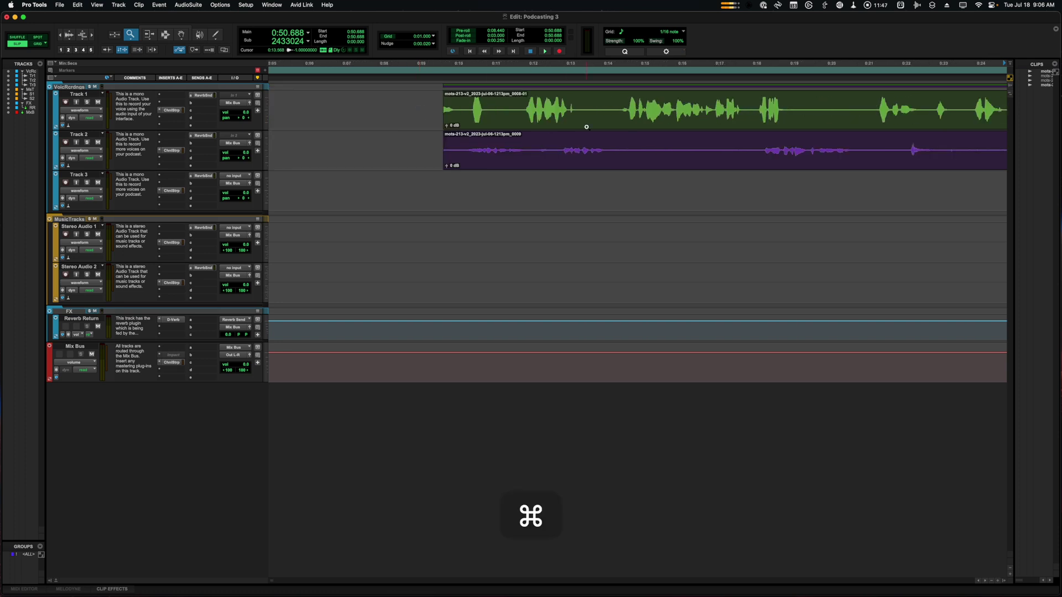
key(super+3)
click(613, 114)
drag(614, 115, 582, 114)
key(Delete)
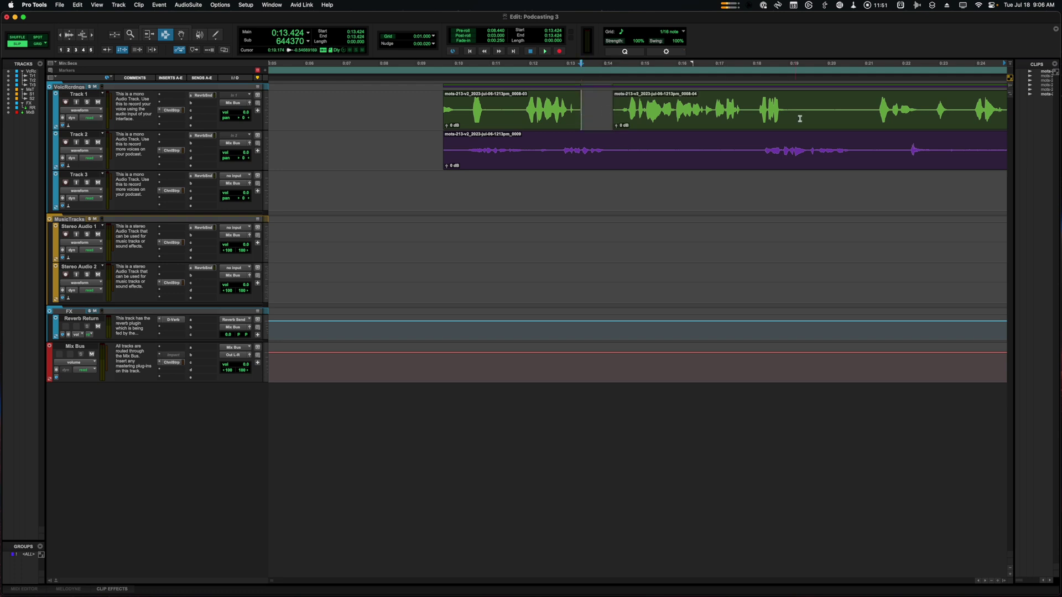
Step: Delete 0:19.052–0:21.143 and slide the middle Track 1 clip to start at 0:13.924
drag(863, 114, 792, 116)
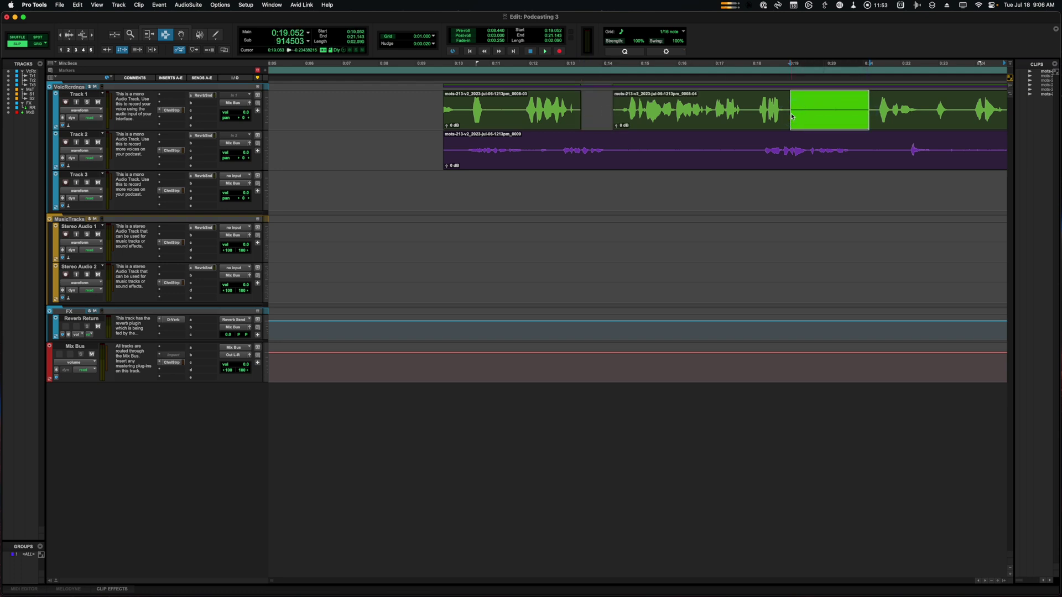
key(Delete)
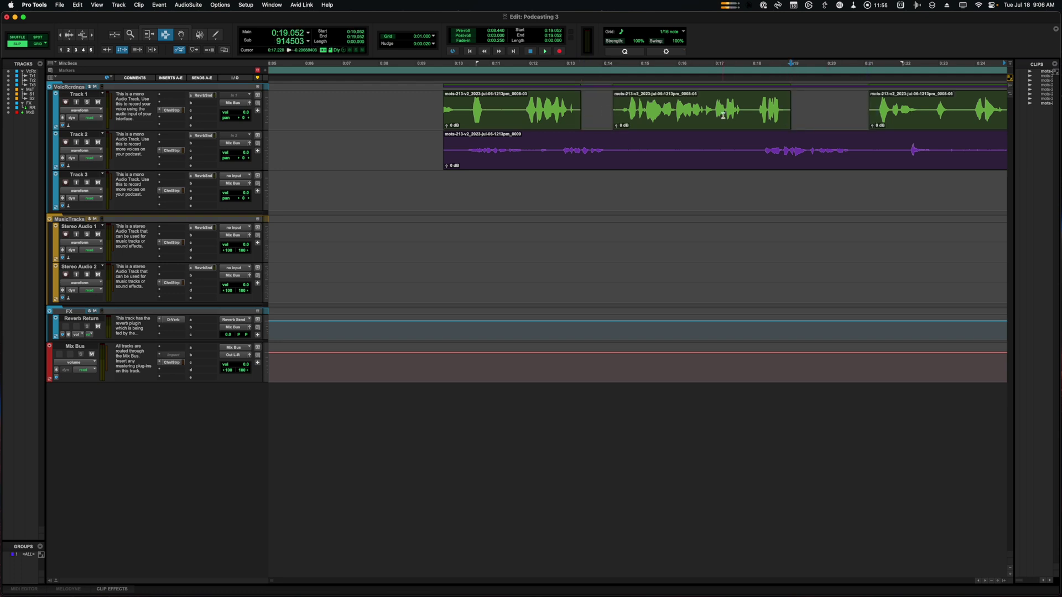
key(super+4)
drag(723, 115, 714, 115)
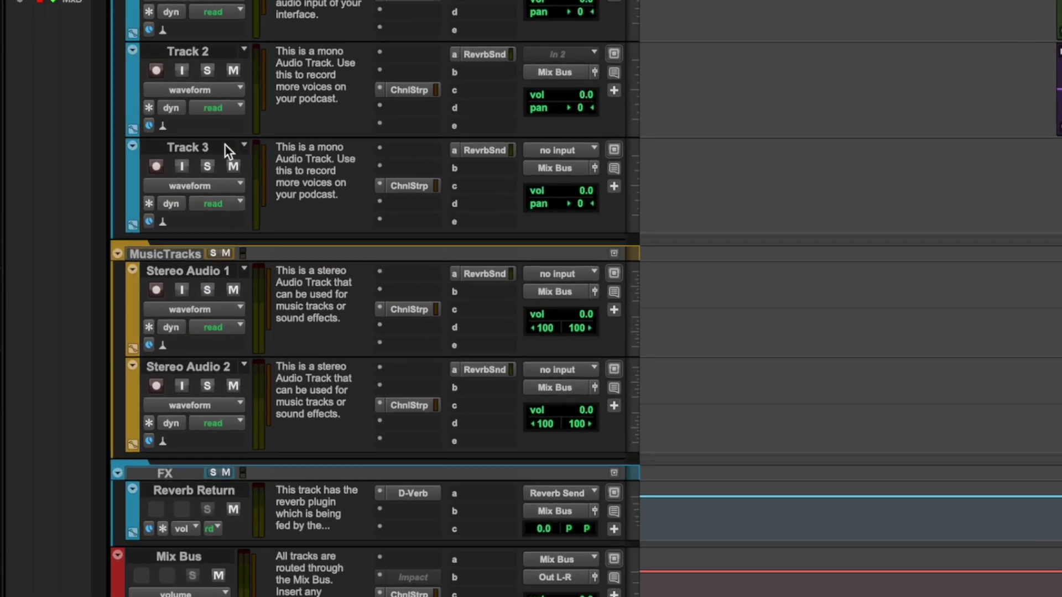
right_click(197, 149)
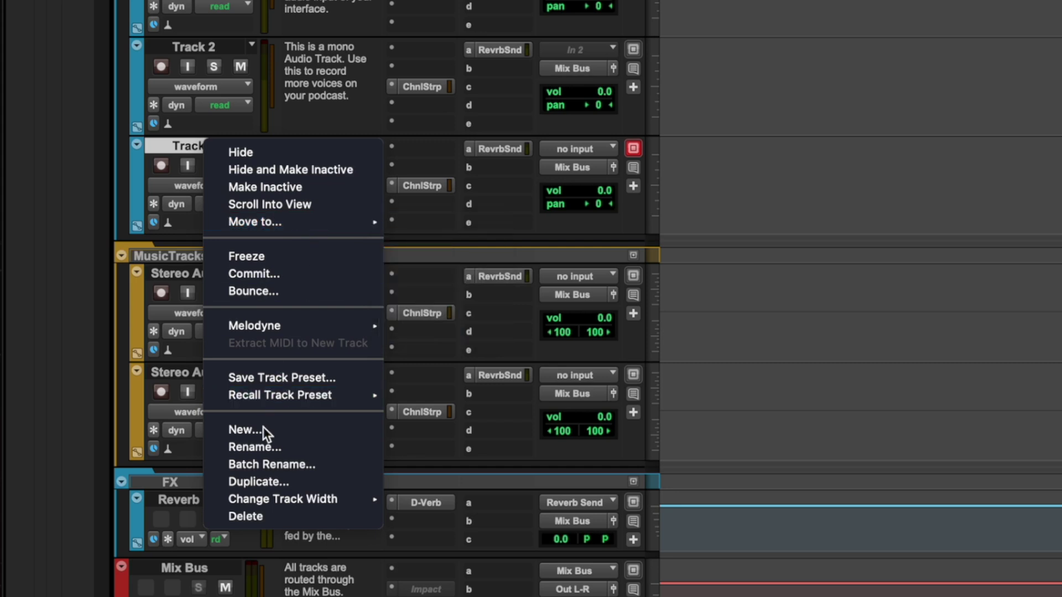
Step: Delete Track 3 and add one new mono audio track, Co-Host, below Track 2
click(261, 515)
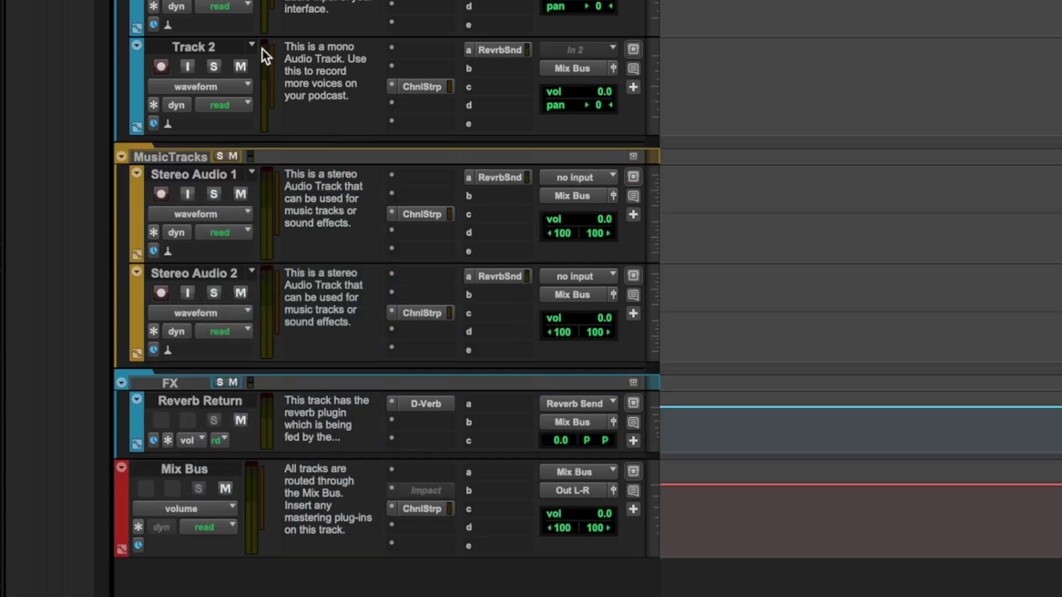
click(243, 45)
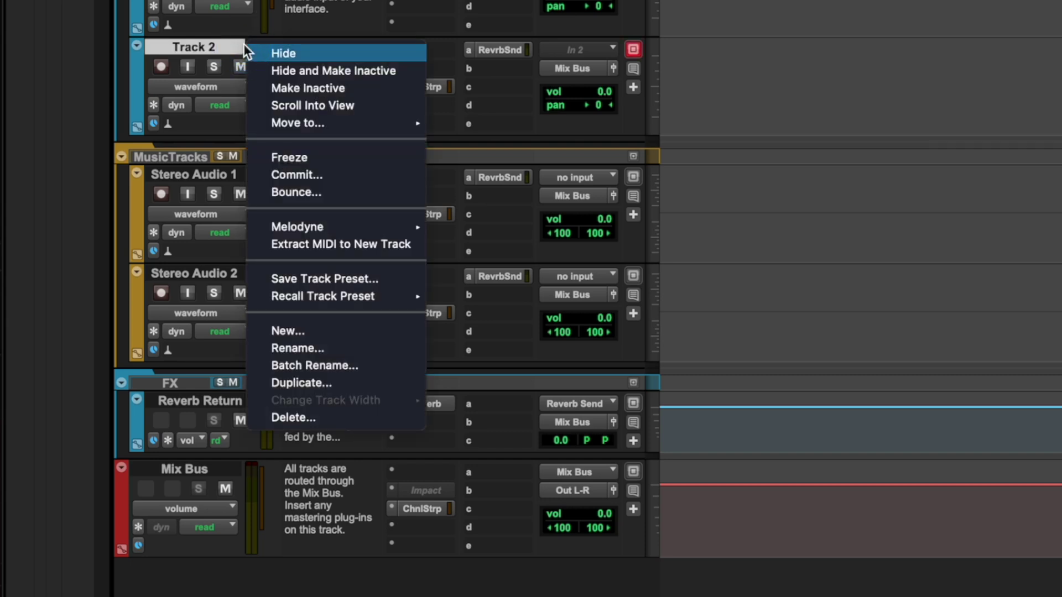
click(333, 326)
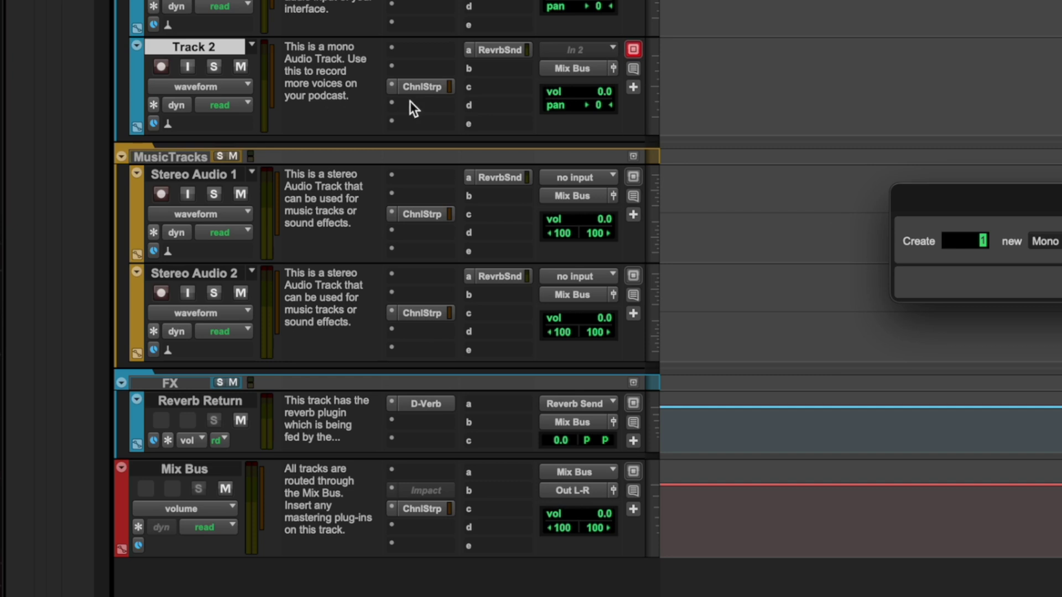
key(Return)
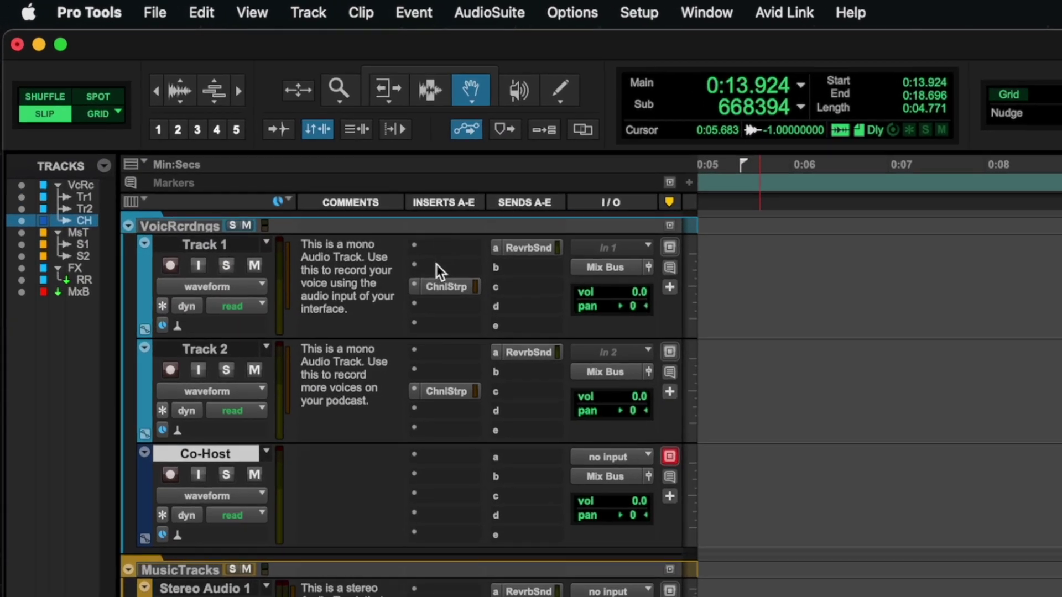
click(437, 264)
Step: Insert a mono Channel Strip on Track 1's second insert
mouse_move(430, 265)
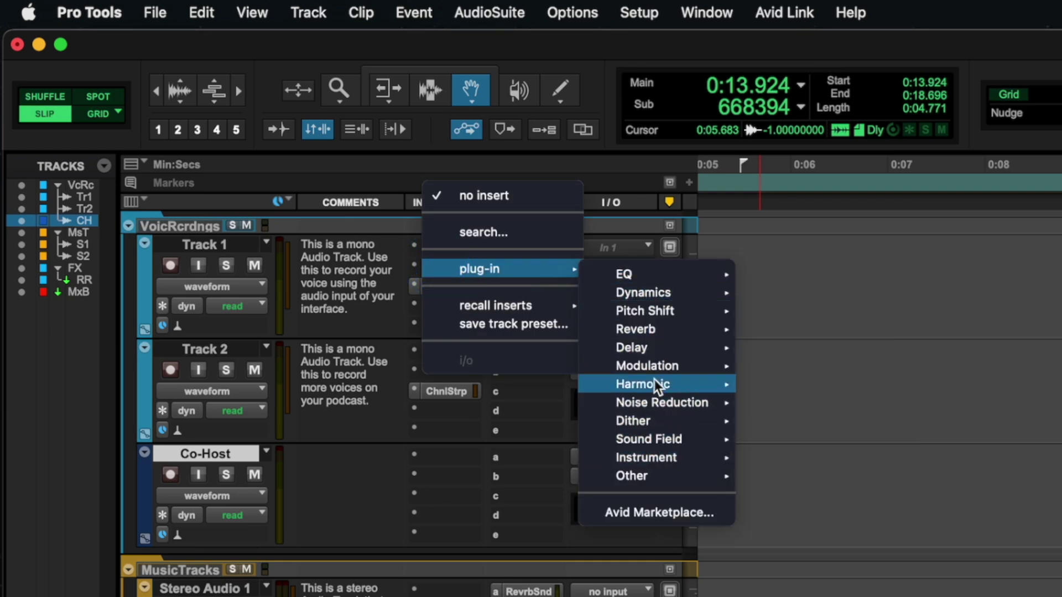
mouse_move(657, 280)
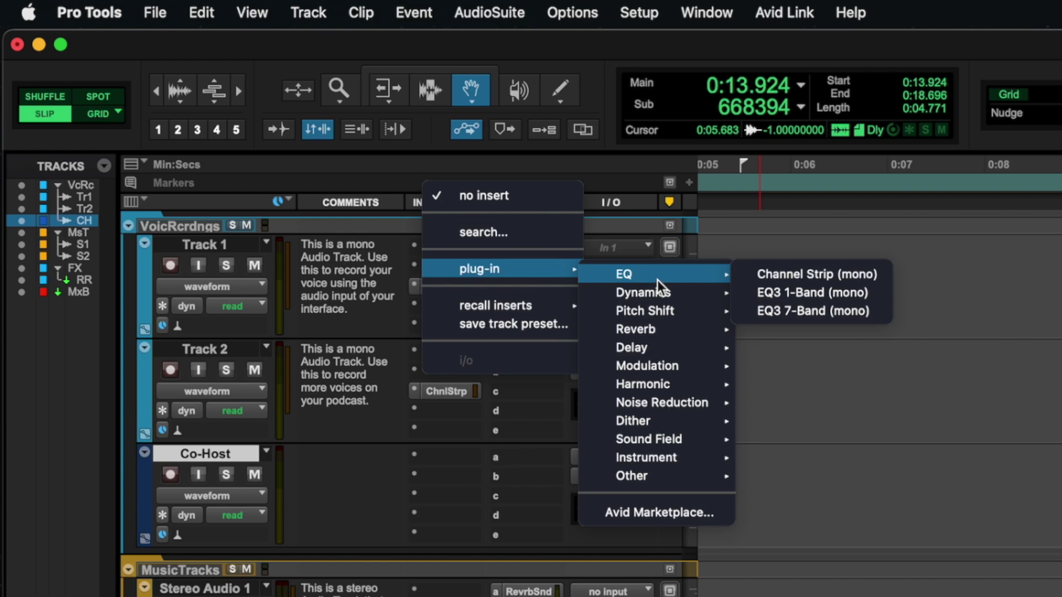
click(803, 278)
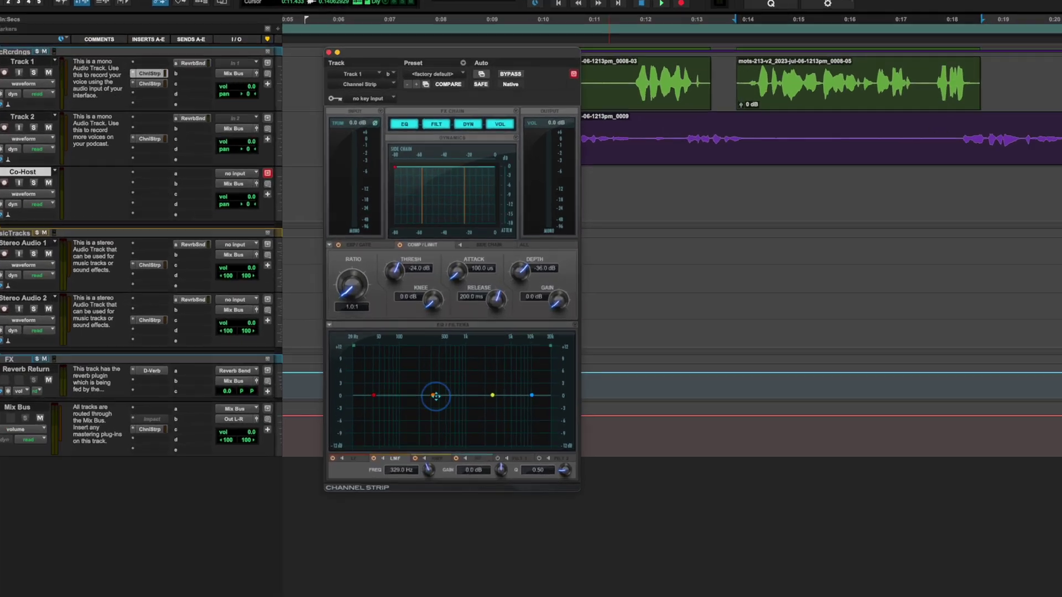
Step: Set the EQ to boost 2.8 dB near 335.6 Hz and cut 1.1 dB at 2.7 kHz
drag(380, 338, 380, 330)
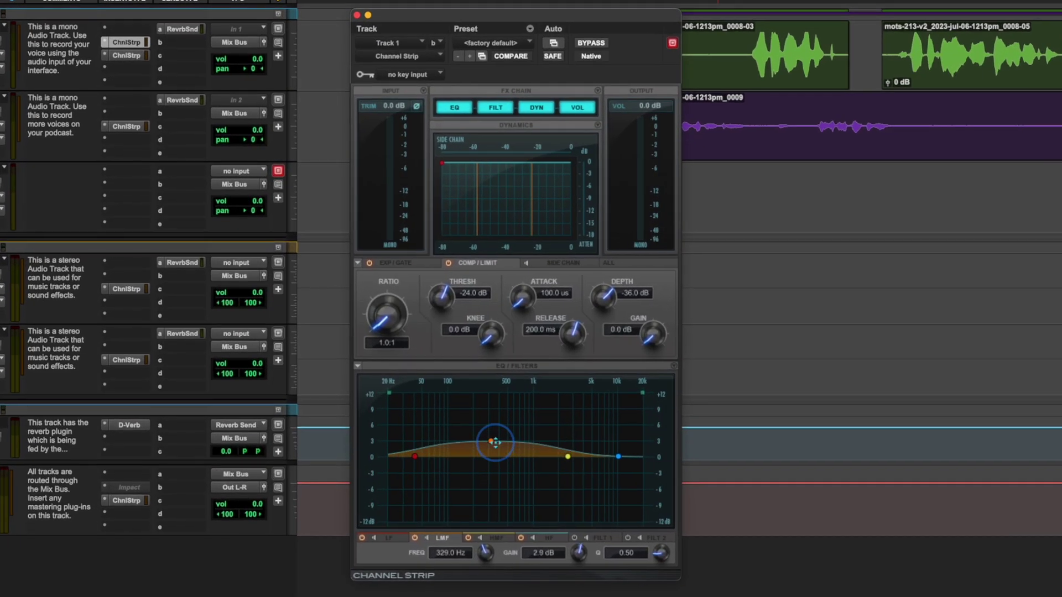
drag(494, 443, 485, 451)
mouse_move(661, 553)
mouse_down()
mouse_move(652, 565)
mouse_move(682, 548)
mouse_move(664, 554)
mouse_up()
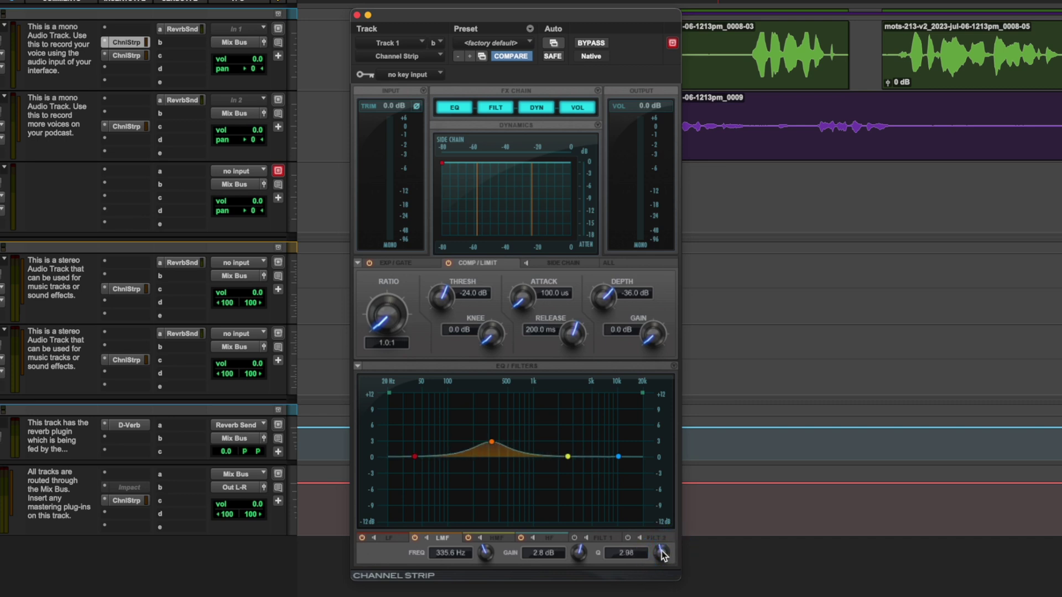
drag(569, 458, 569, 463)
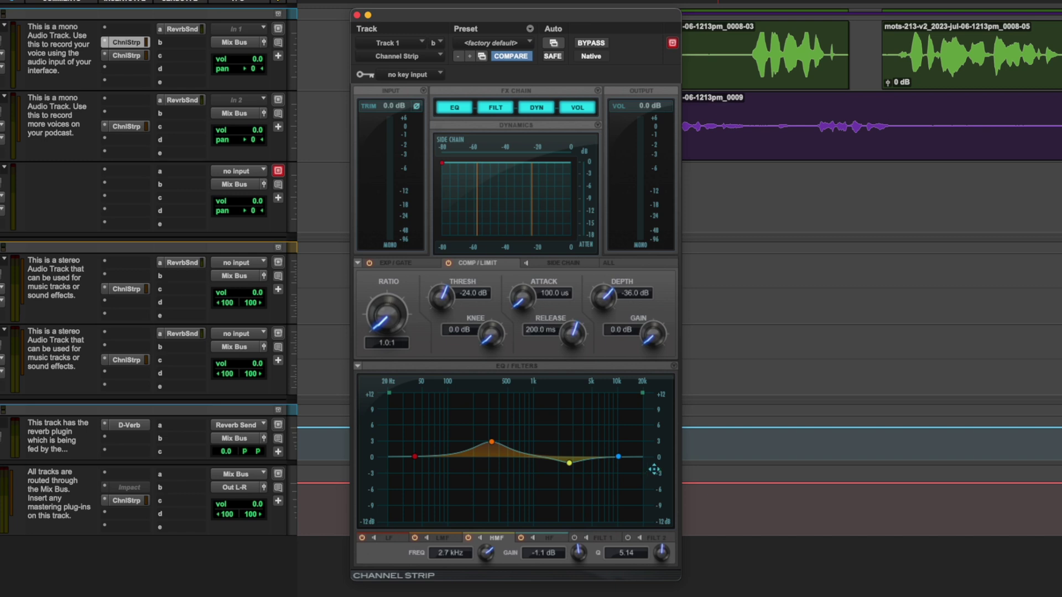
click(506, 46)
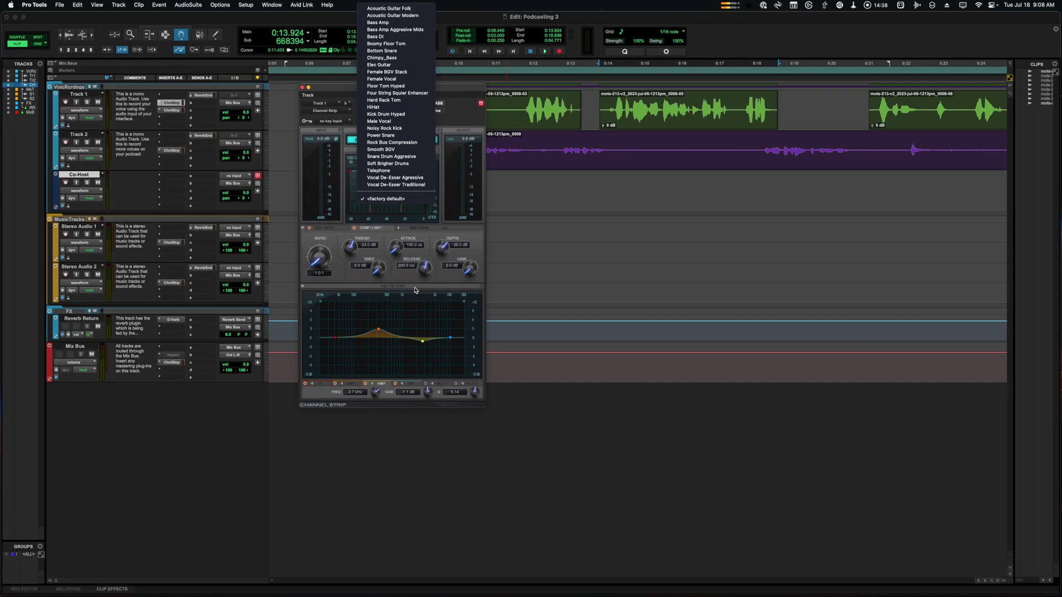
click(415, 289)
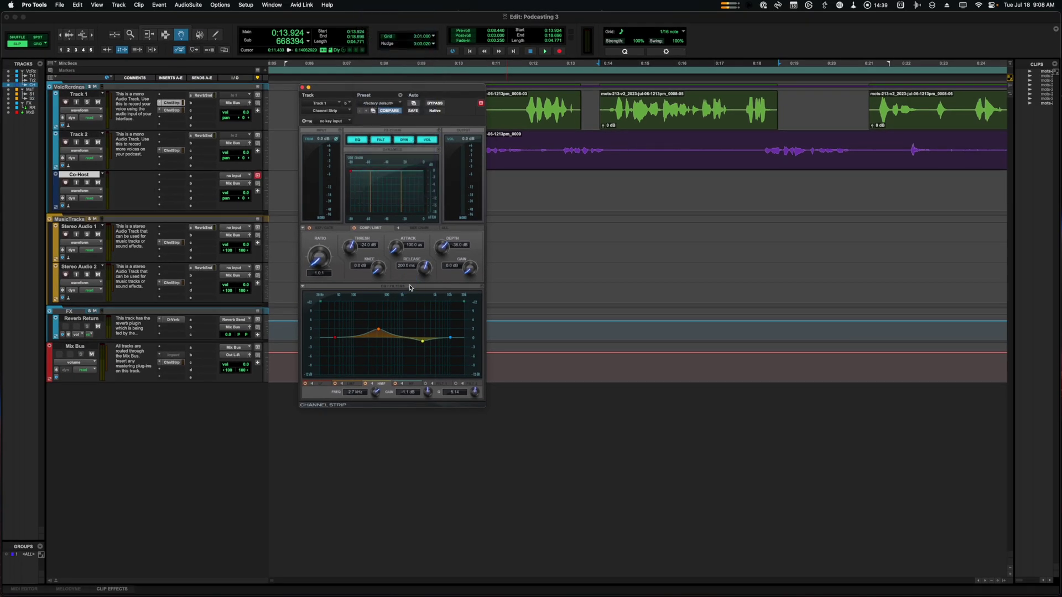
Step: Insert Dyn3 Compressor/Limiter on Track 1 and set its makeup gain to 4.1 dB
click(302, 88)
click(171, 95)
mouse_move(173, 119)
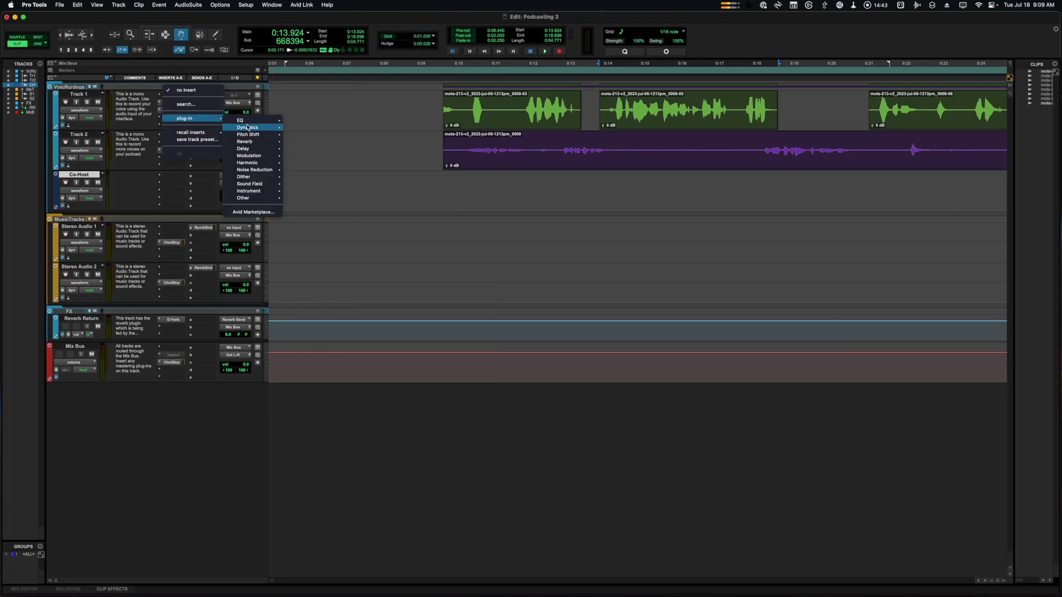
mouse_move(248, 127)
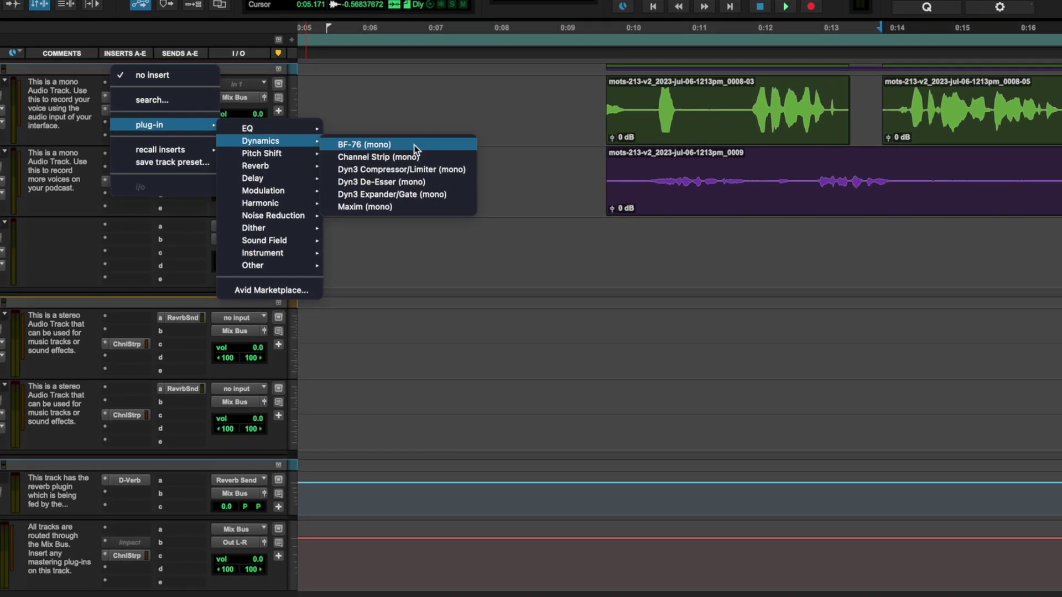
click(401, 169)
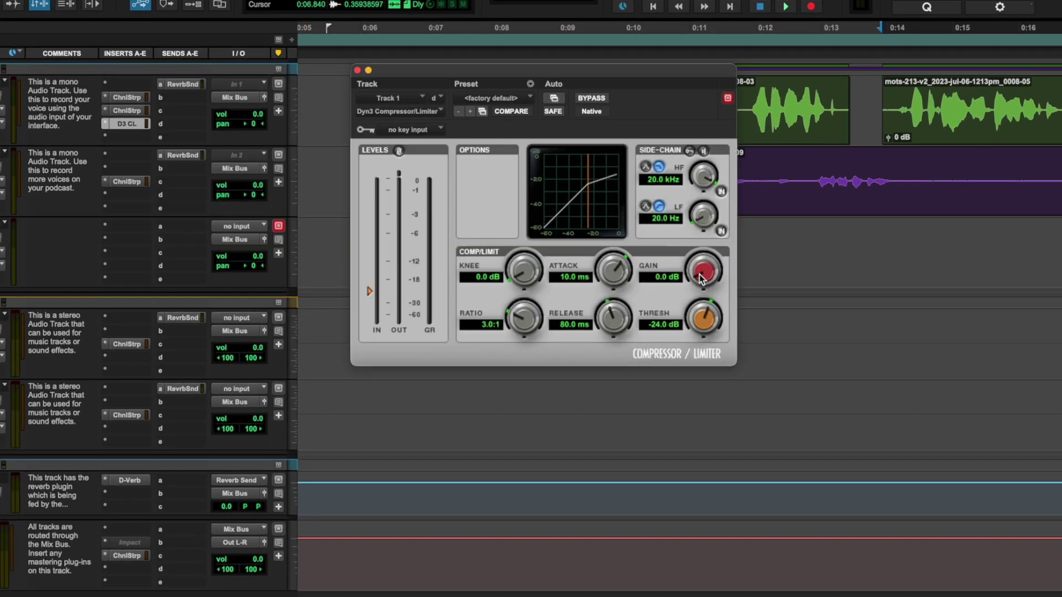
drag(703, 271, 708, 269)
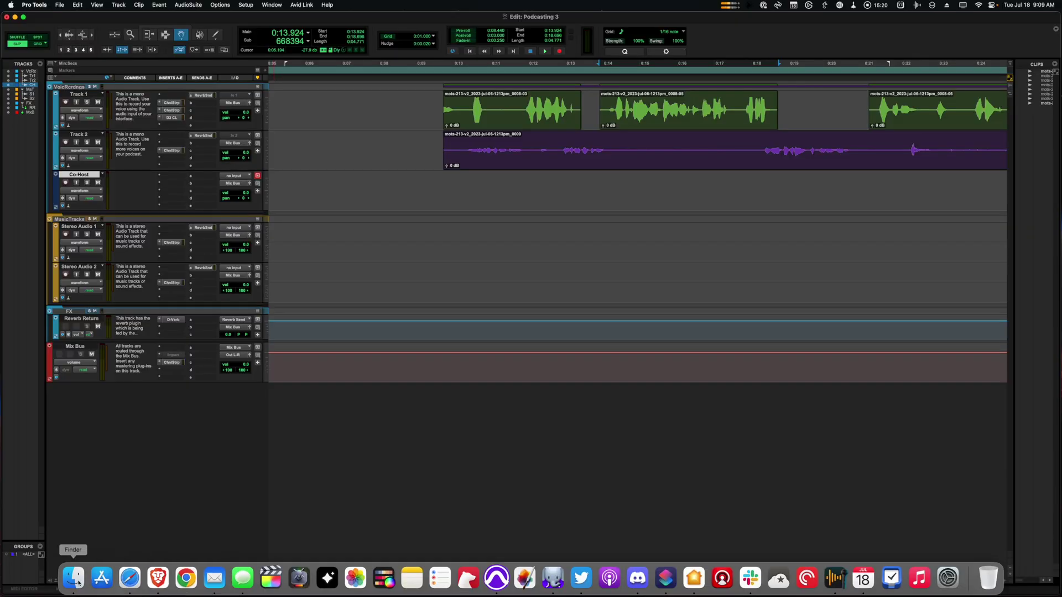
click(78, 582)
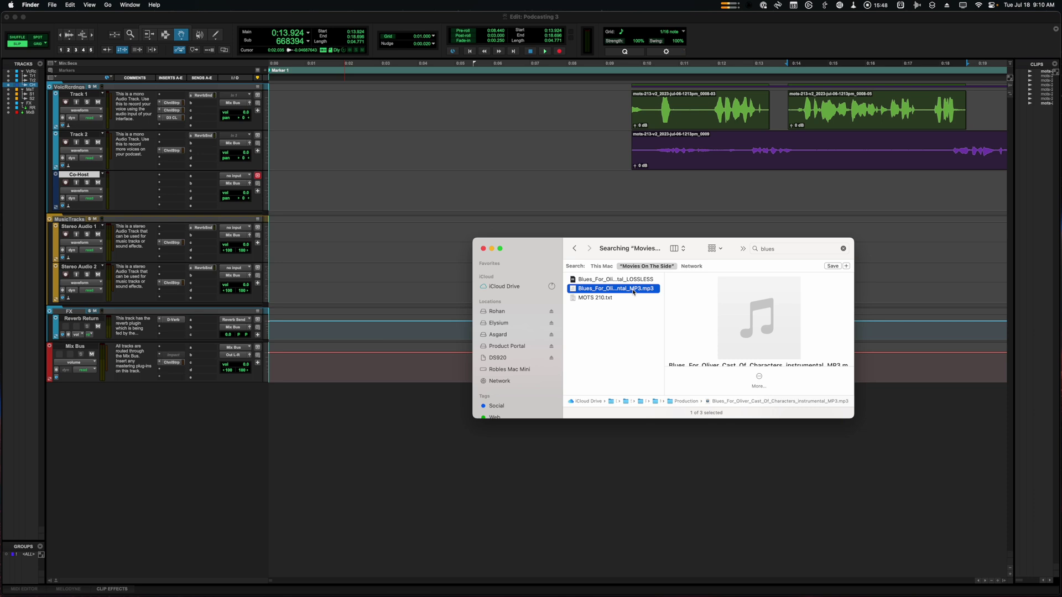
Step: Drag Blues_For_Oliver_Cast_Of_Characters_Instrumental_MP3 from Finder onto Stereo Audio 1 at the session start
drag(614, 288, 271, 237)
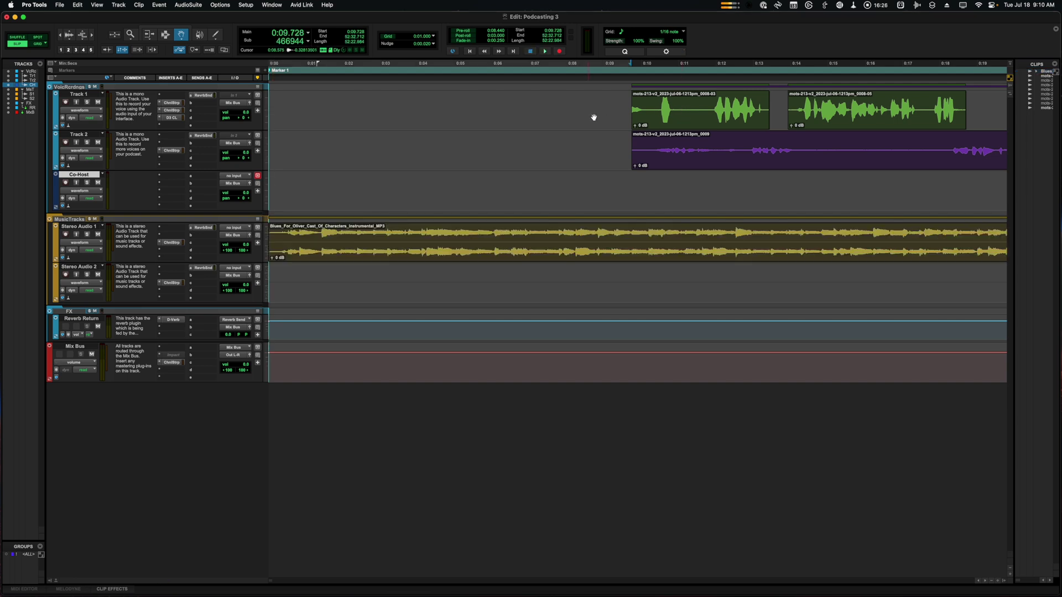
Step: Select both Track 1 clips and the Track 2 clip and slide them left to start around 0:02.1
shift+click(699, 117)
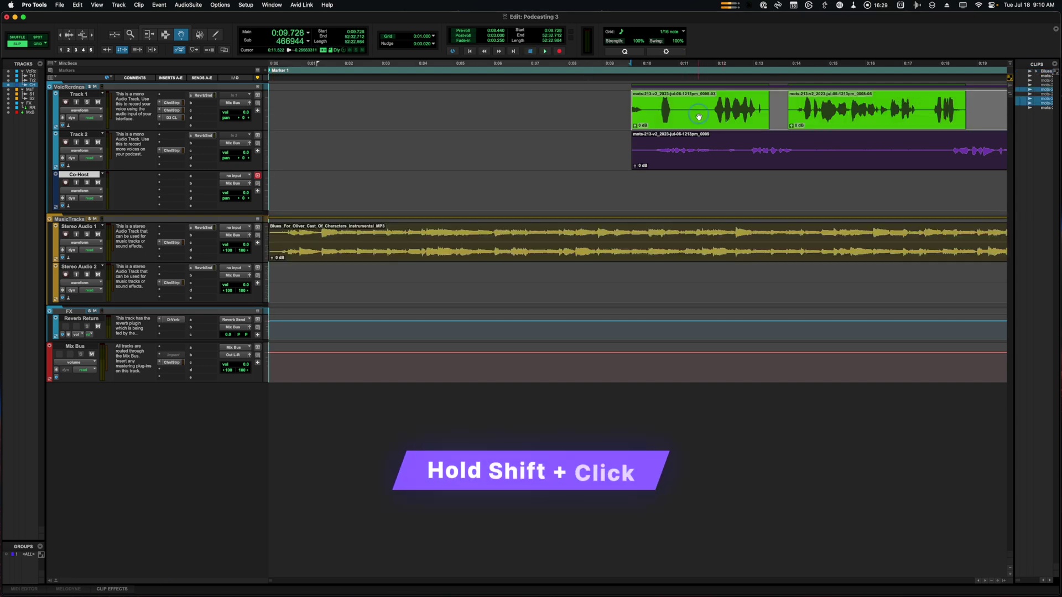
shift+click(694, 159)
drag(694, 162, 405, 140)
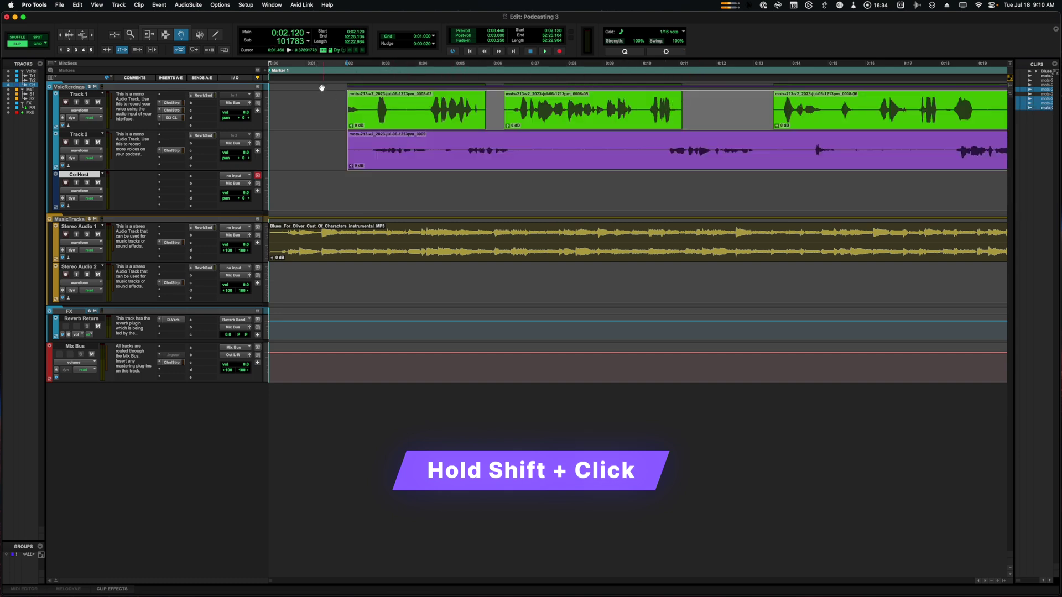
click(270, 63)
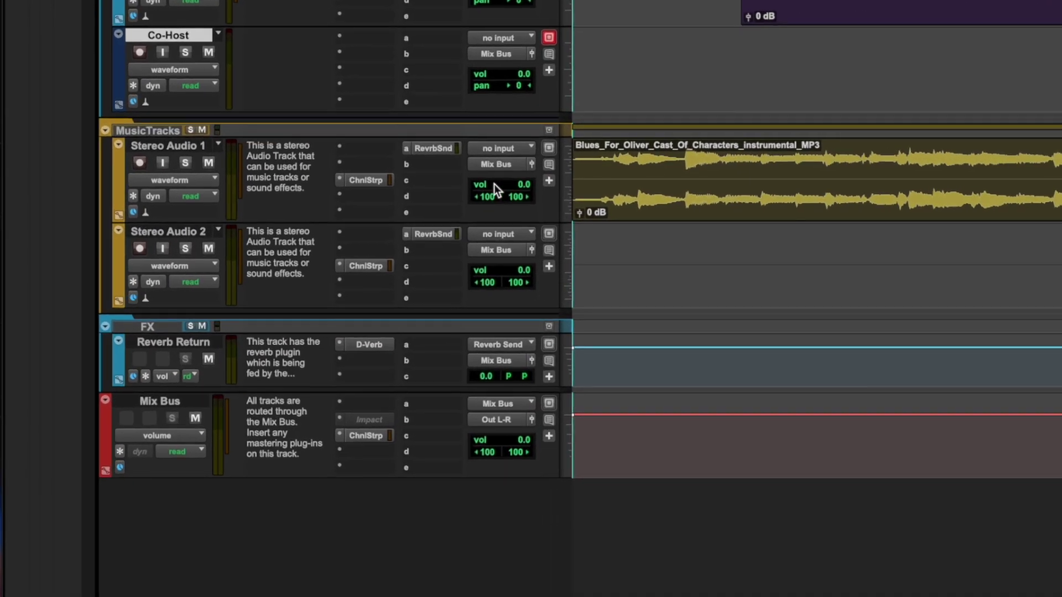
Step: Draw a volume fade-in on Stereo Audio 1 rising from -inf to full level at a new breakpoint
click(234, 246)
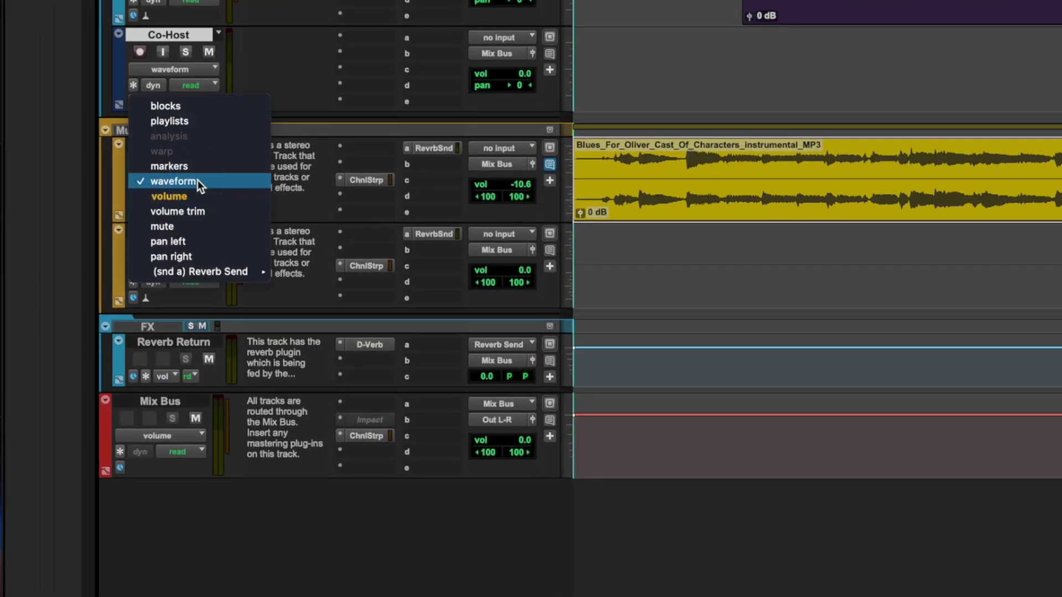
click(198, 196)
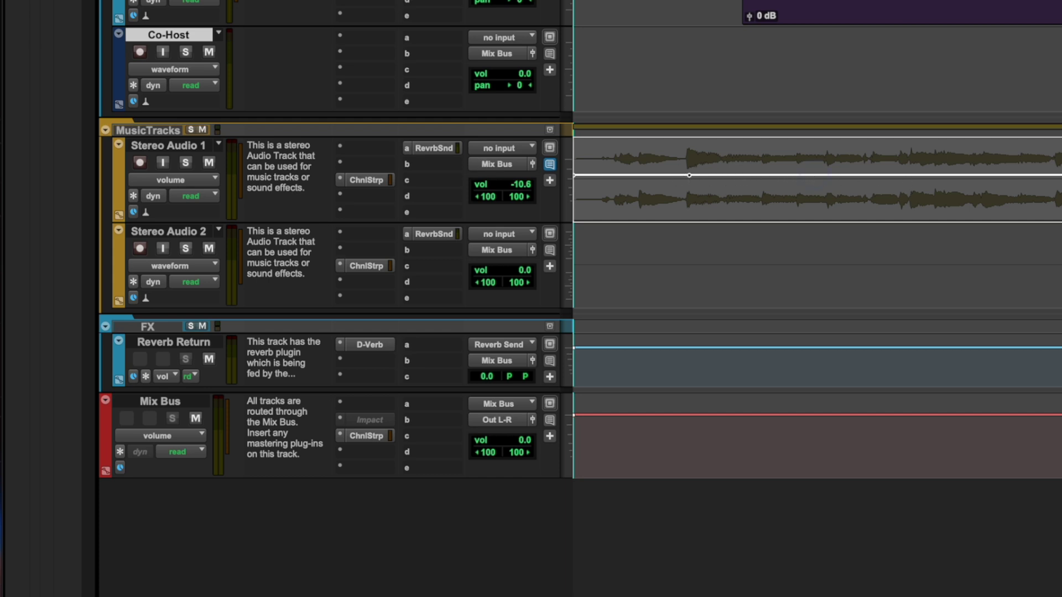
click(814, 176)
drag(689, 175, 679, 220)
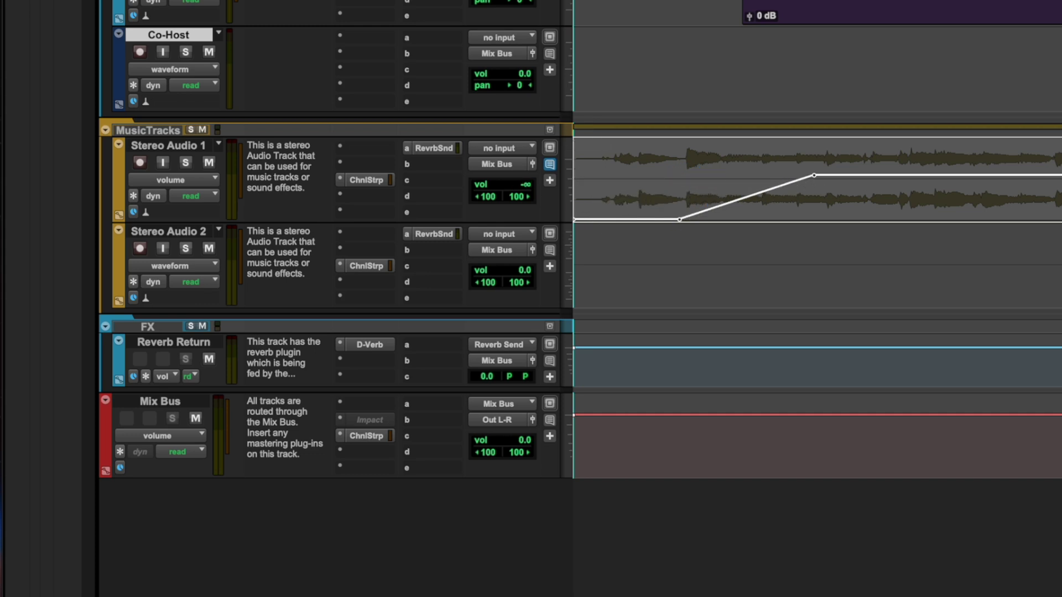
key(ctrl+minus)
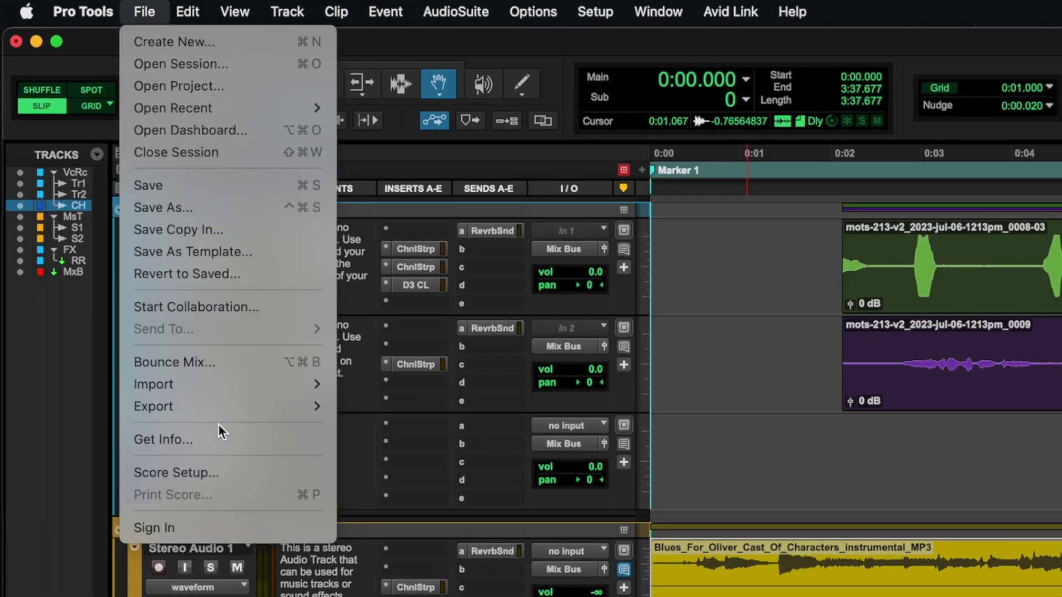
mouse_move(219, 412)
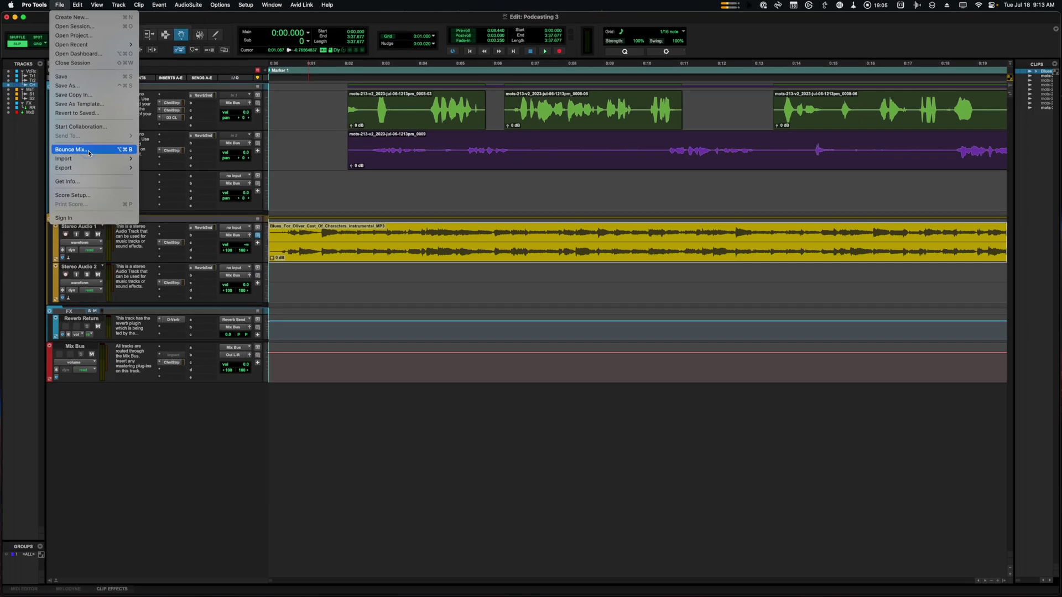
Step: Set the Bounce Mix to Mono (summed) MP3 at 44.1 kHz and browse for its destination folder
click(215, 363)
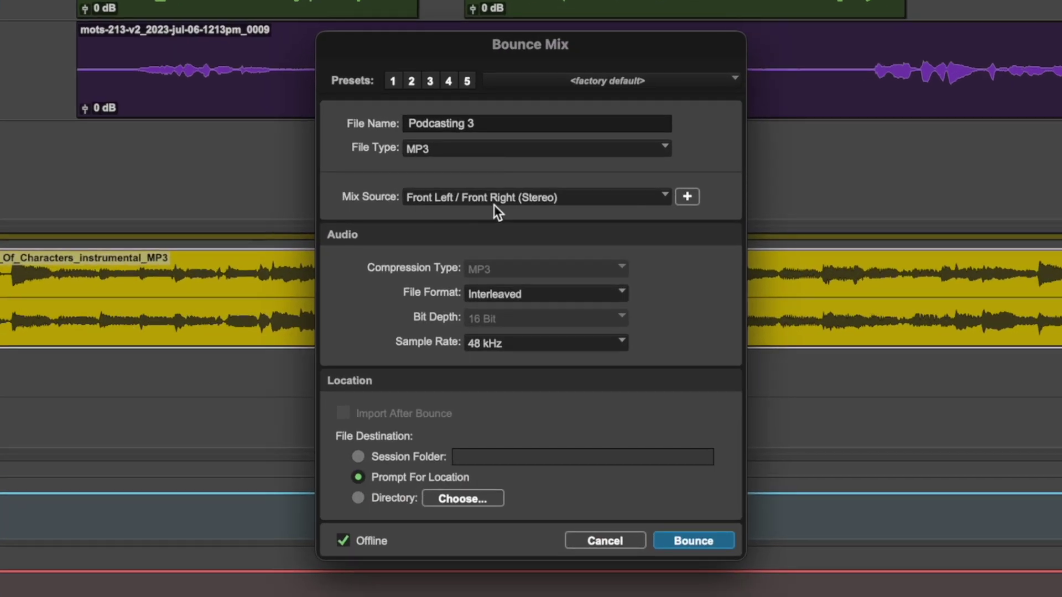
click(518, 290)
click(514, 257)
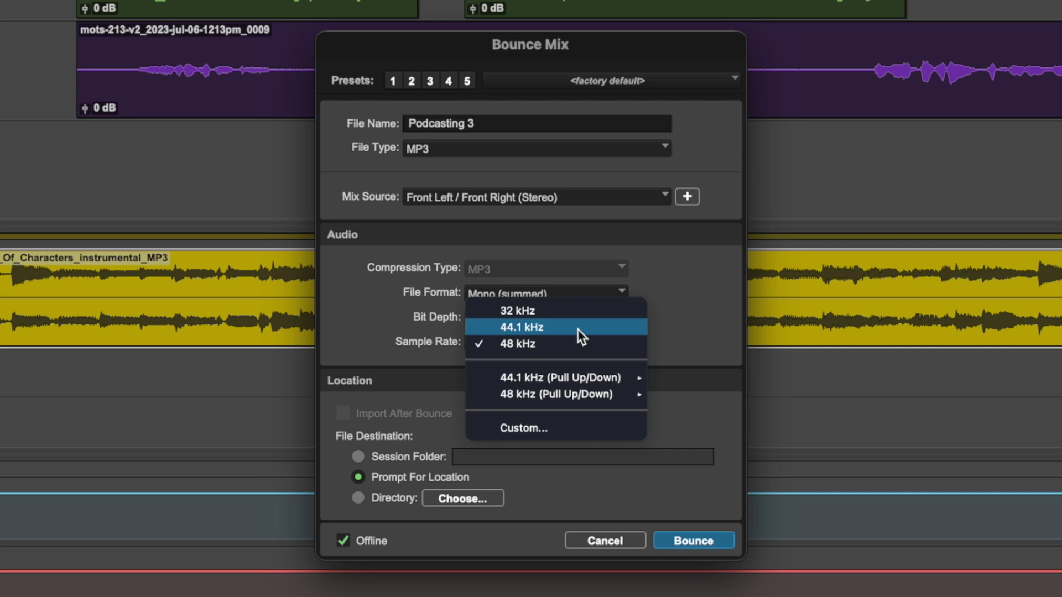
click(577, 329)
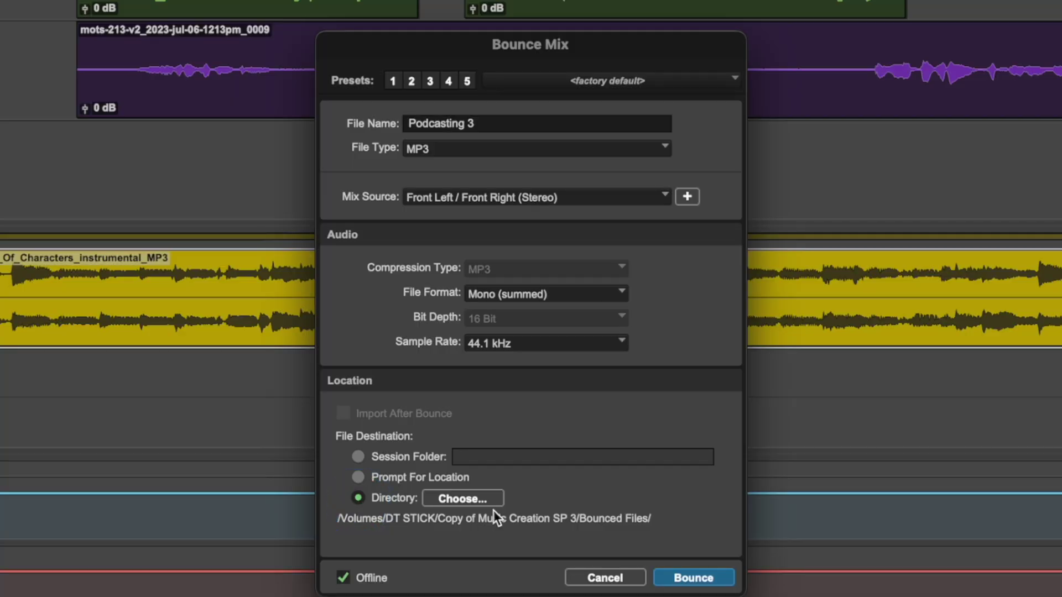
click(464, 498)
Step: Choose the Desktop as destination and bounce Podcasting 3.mp3, accepting the MP3 encoder settings
click(871, 402)
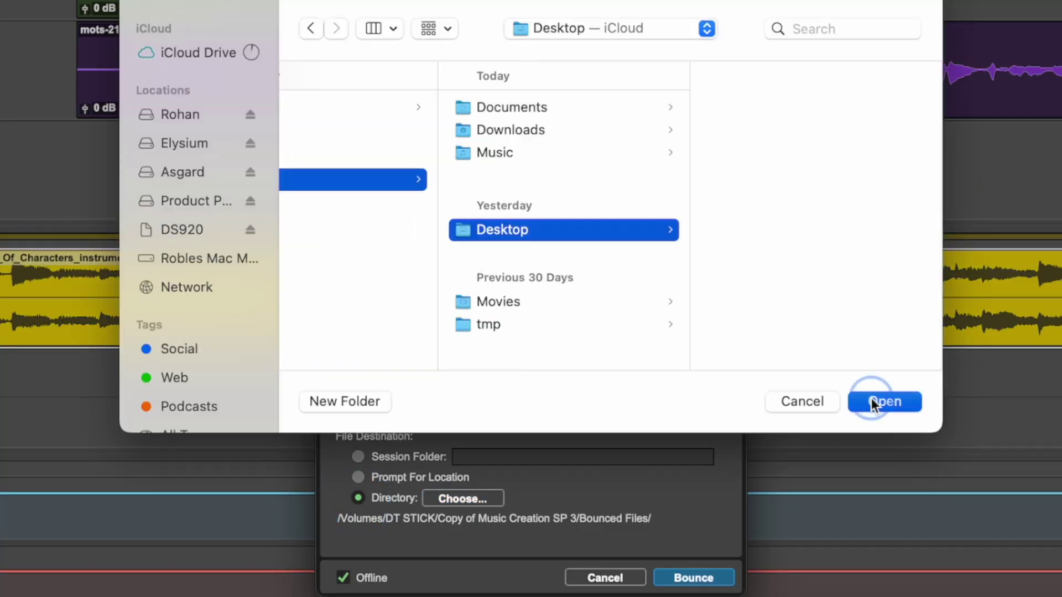
click(694, 578)
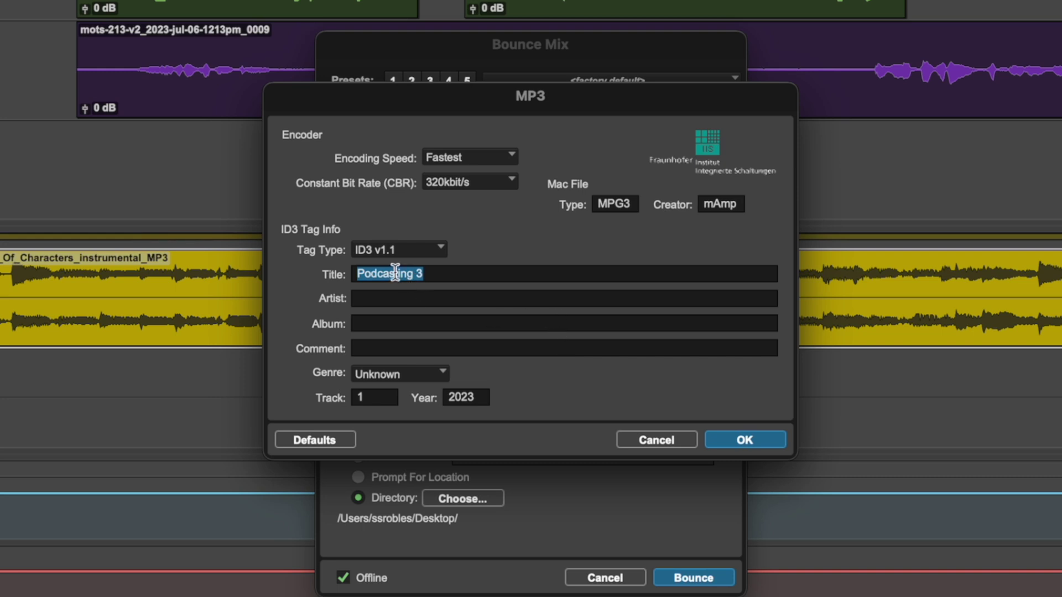
click(743, 439)
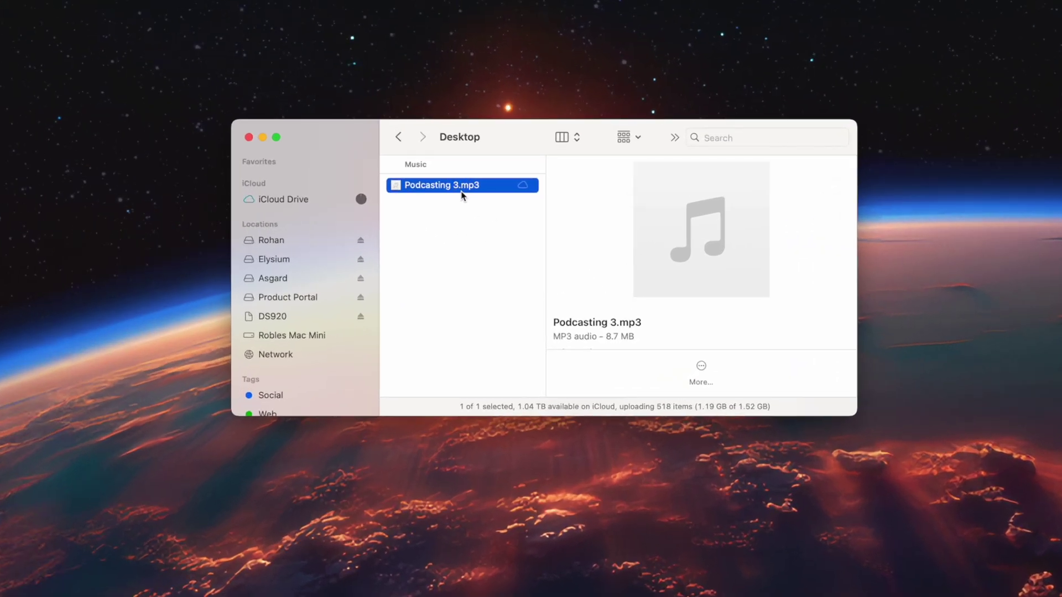
Step: Play a Quick Look preview of Podcasting 3.mp3 from the Desktop
key(space)
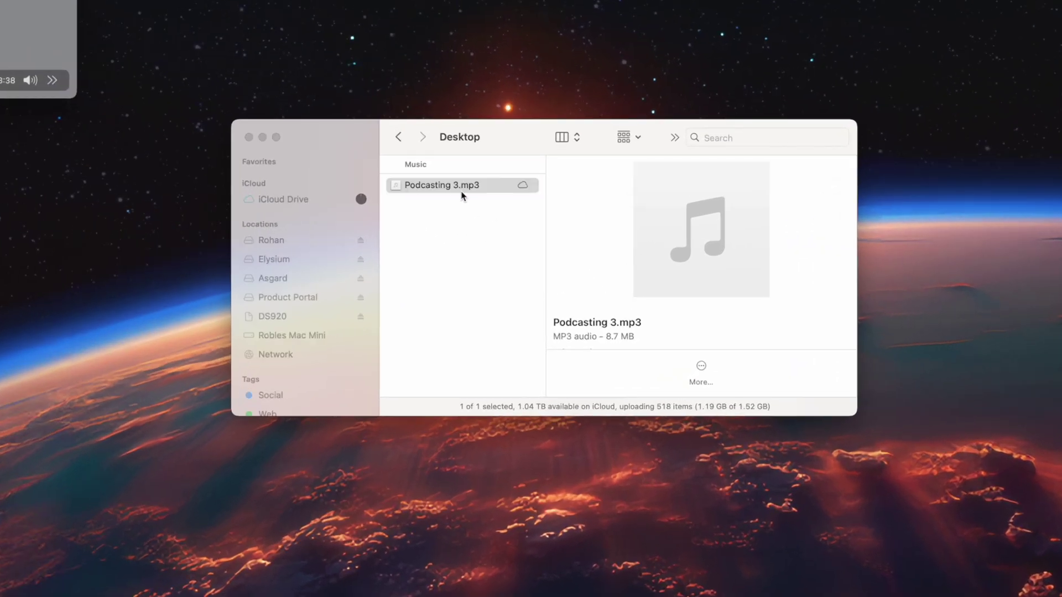